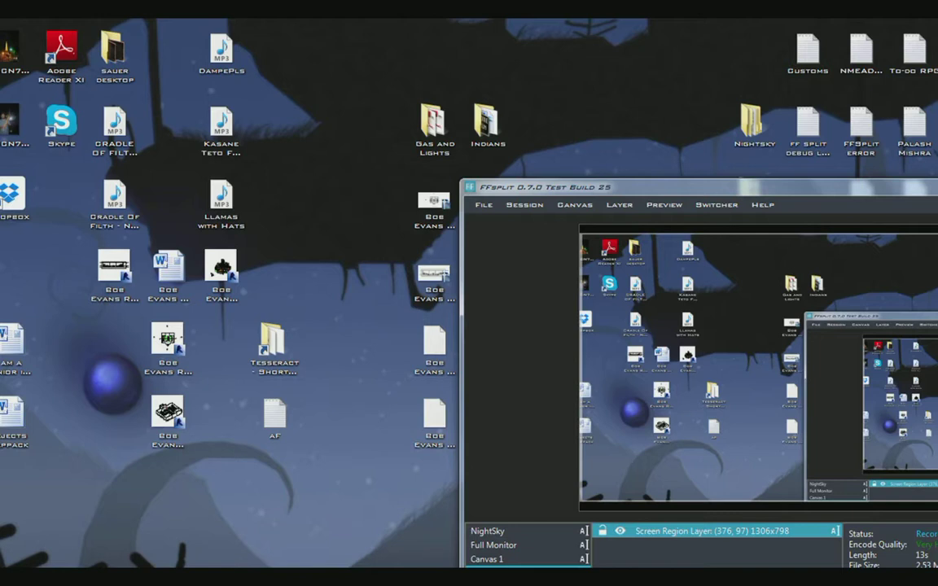
Step: Move the Nightsky edits folder and NightSky Editor shortcut to the clear desktop area, and start NightSky Editor, leaving its window minimized
drag(710, 2, 600, 130)
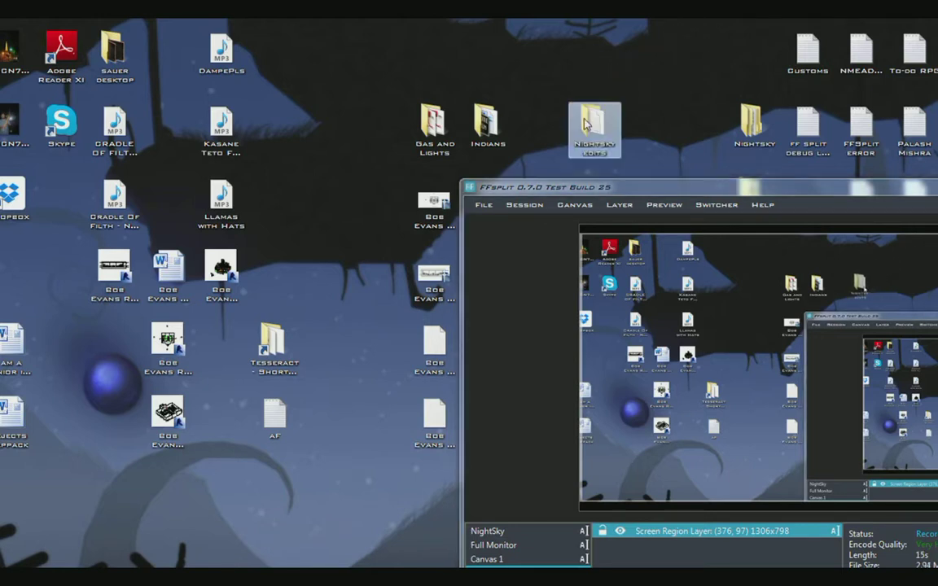
drag(705, 3, 637, 129)
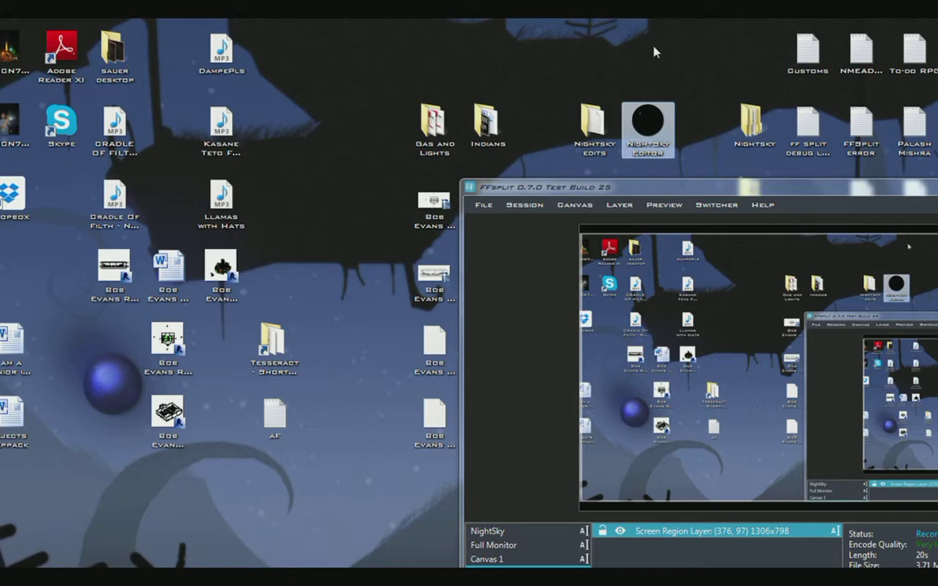
double_click(656, 129)
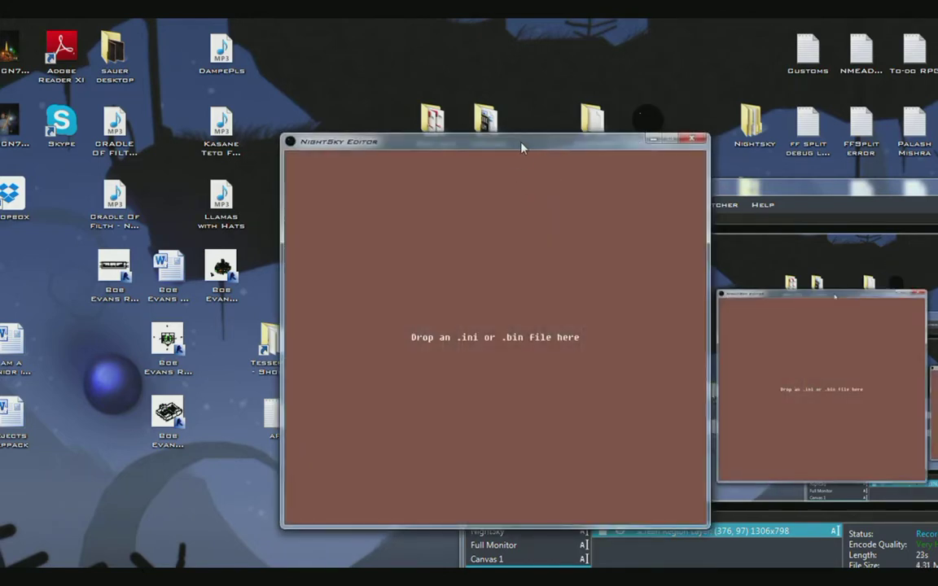
click(654, 139)
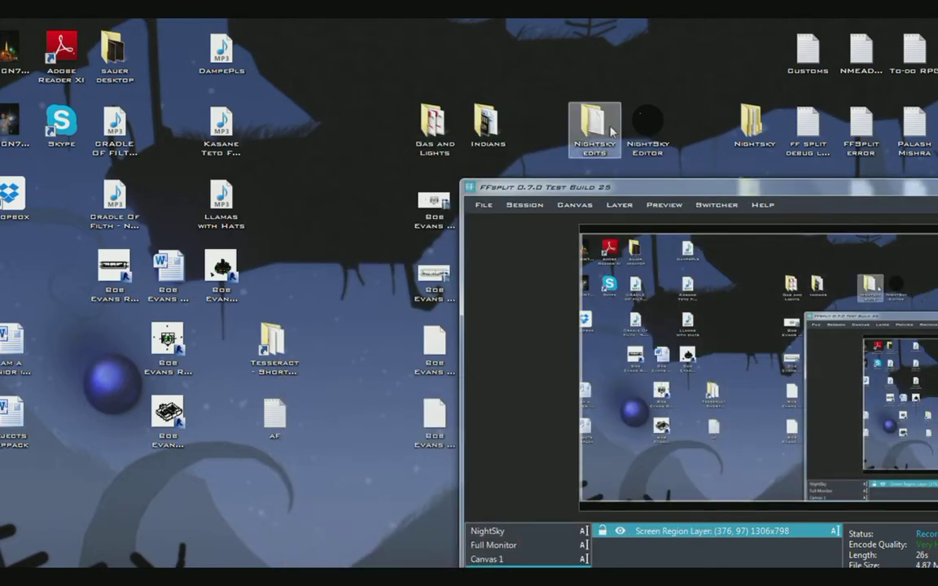
Step: Open the Nightsky edits folder and inspect the original Nightsky game folder in SteamApps\common, closing the original's window when done
double_click(603, 128)
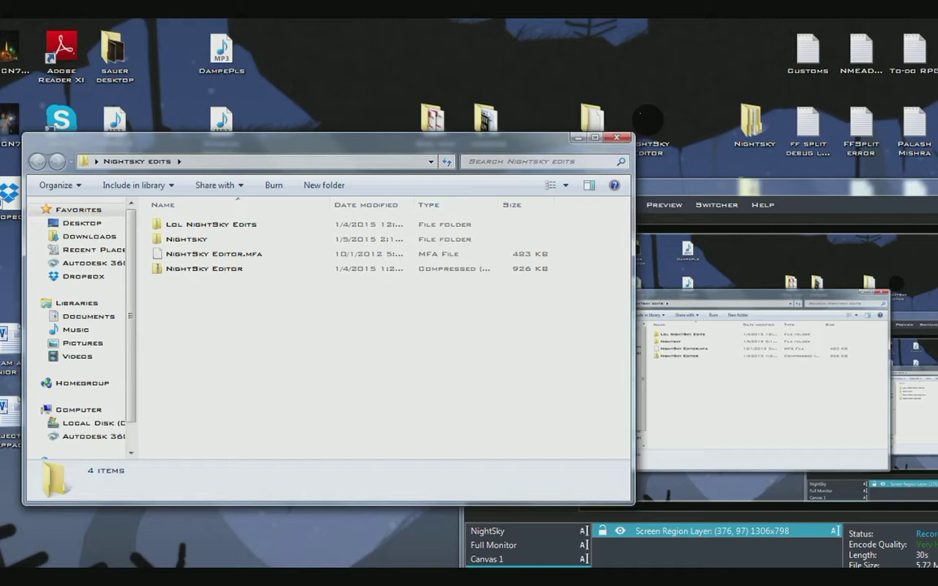
click(182, 583)
drag(258, 157, 442, 123)
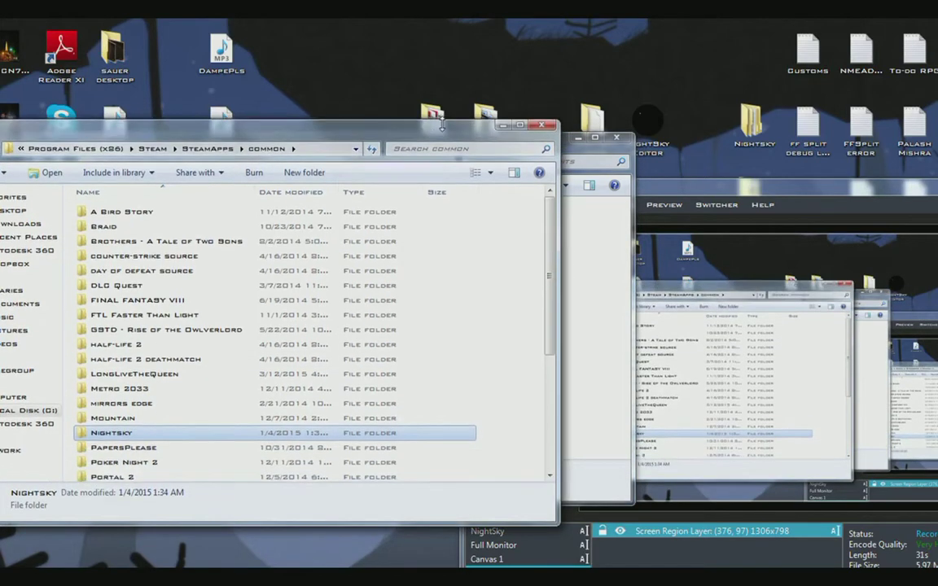
drag(186, 147, 365, 203)
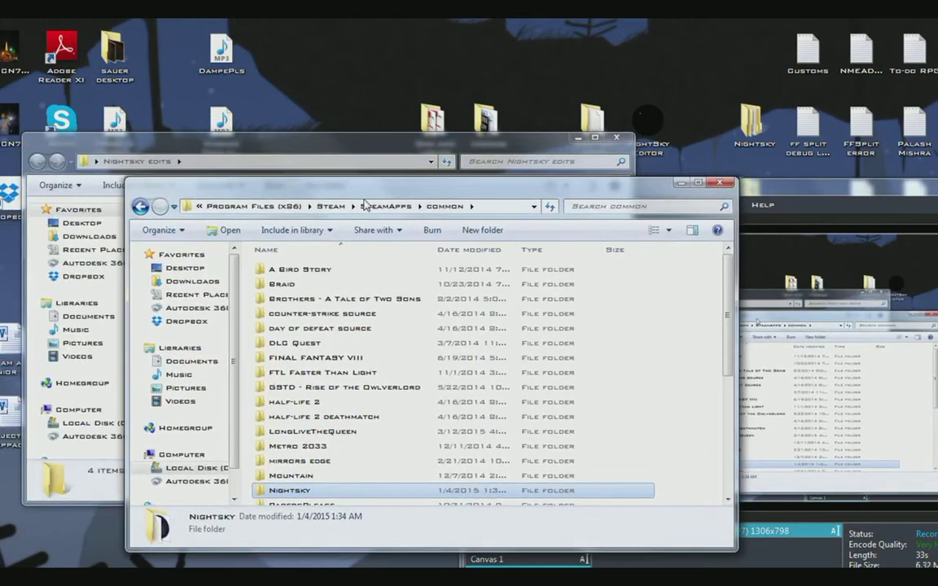
double_click(386, 494)
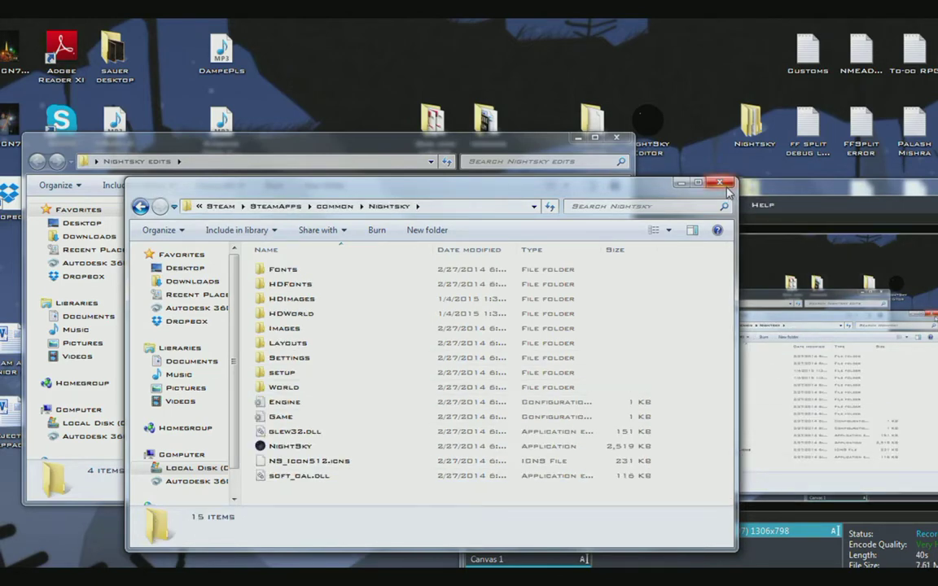
click(724, 186)
Step: Open the World folder of the Nightsky copy stored in Nightsky edits
drag(358, 147, 367, 172)
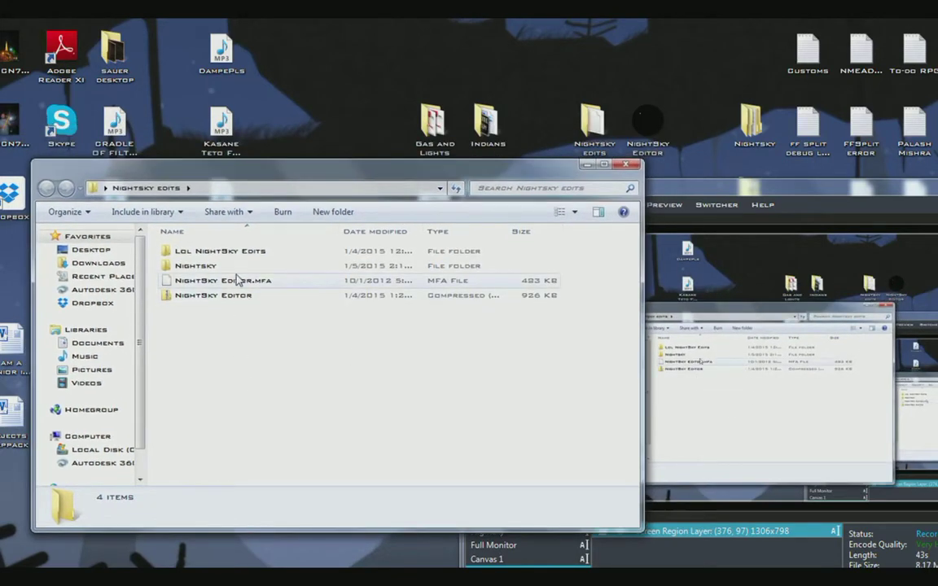
double_click(232, 267)
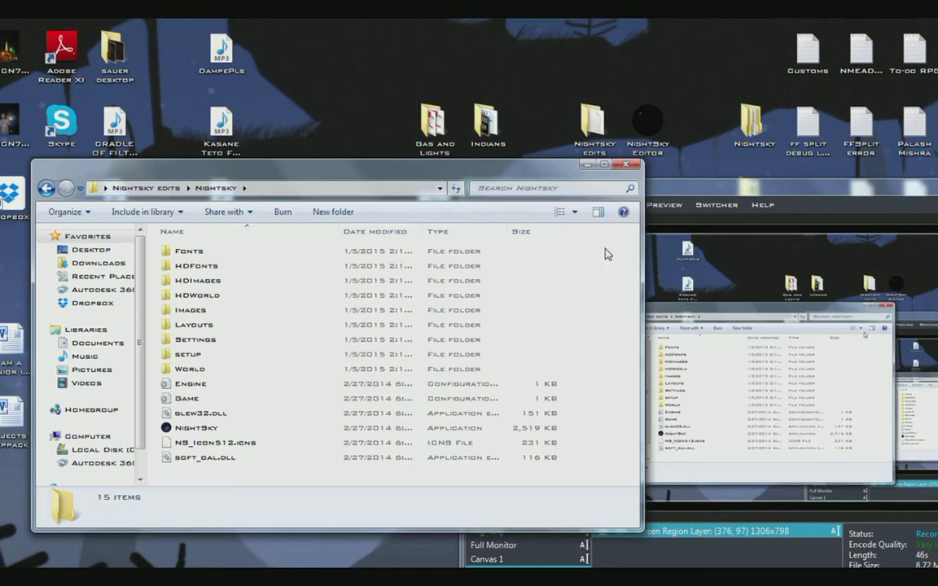
drag(362, 174, 342, 149)
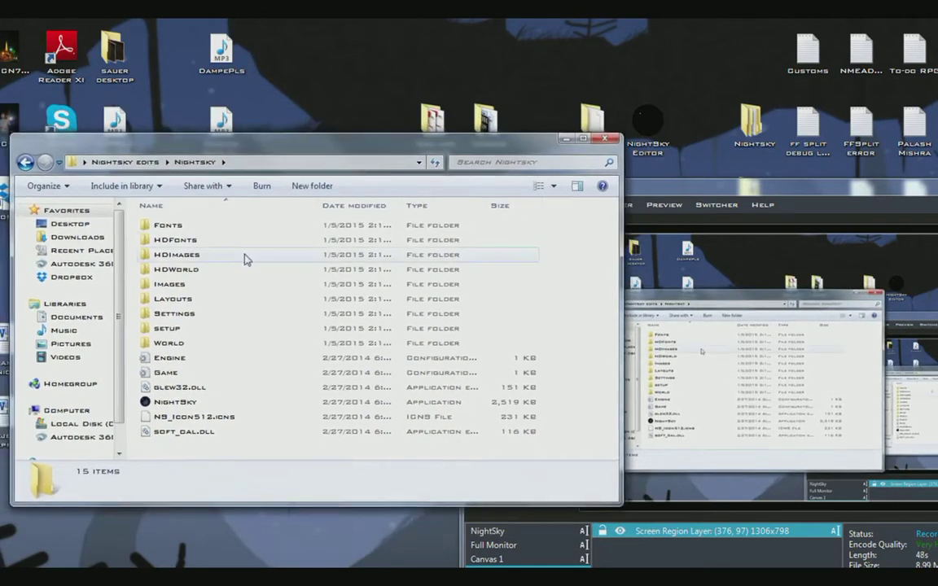
double_click(184, 345)
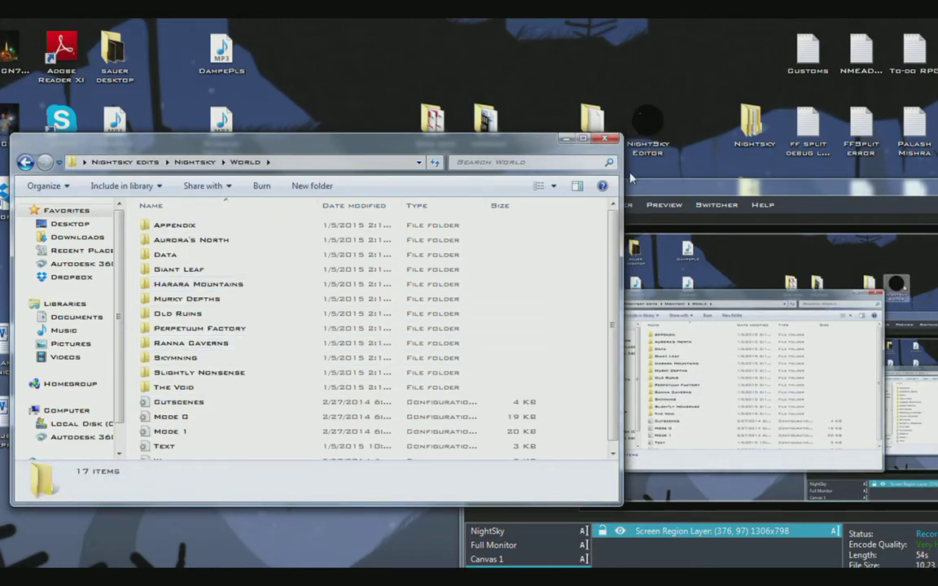
Step: Load the Normal Level 1 configuration file from the Ranna Caverns Levels folder into NightSky Editor
key(alt+Tab)
drag(518, 158, 544, 133)
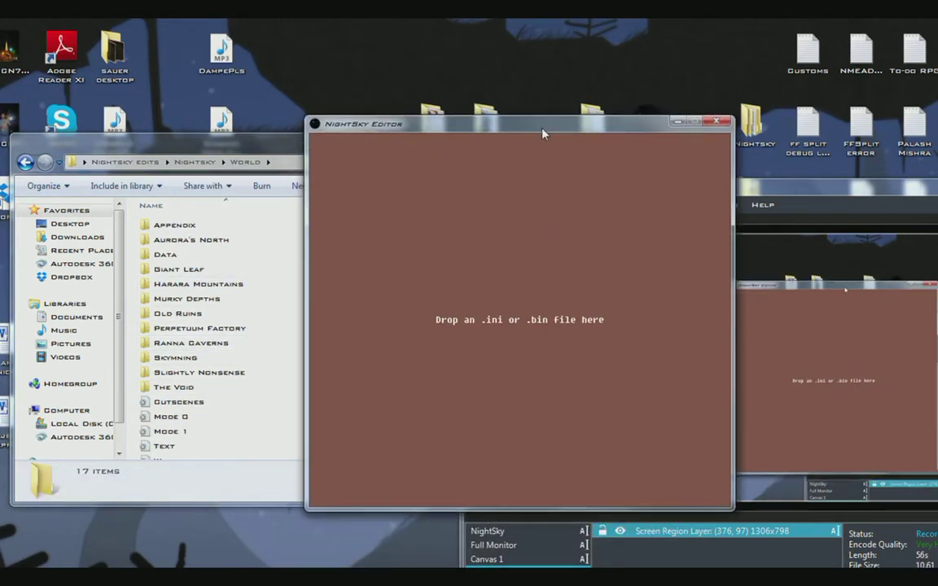
click(208, 145)
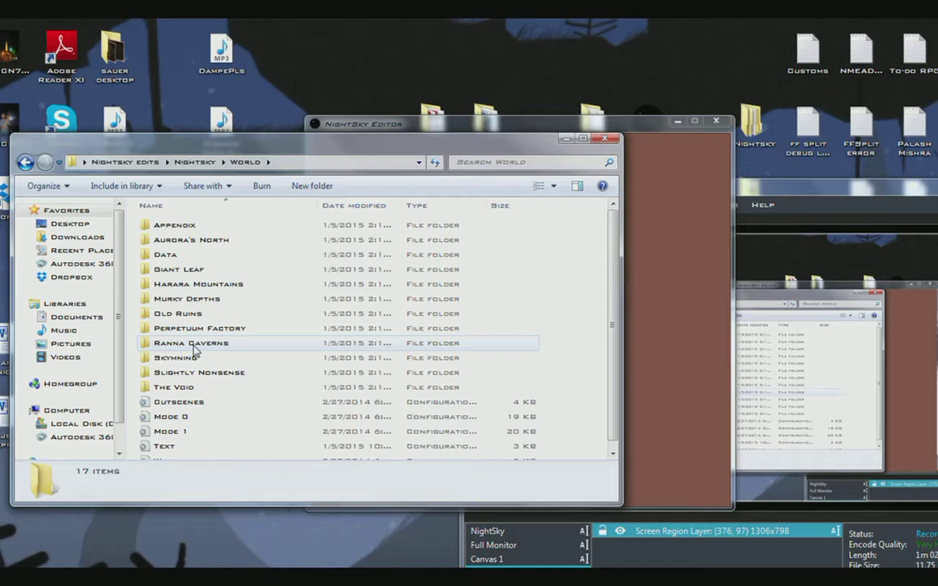
double_click(194, 345)
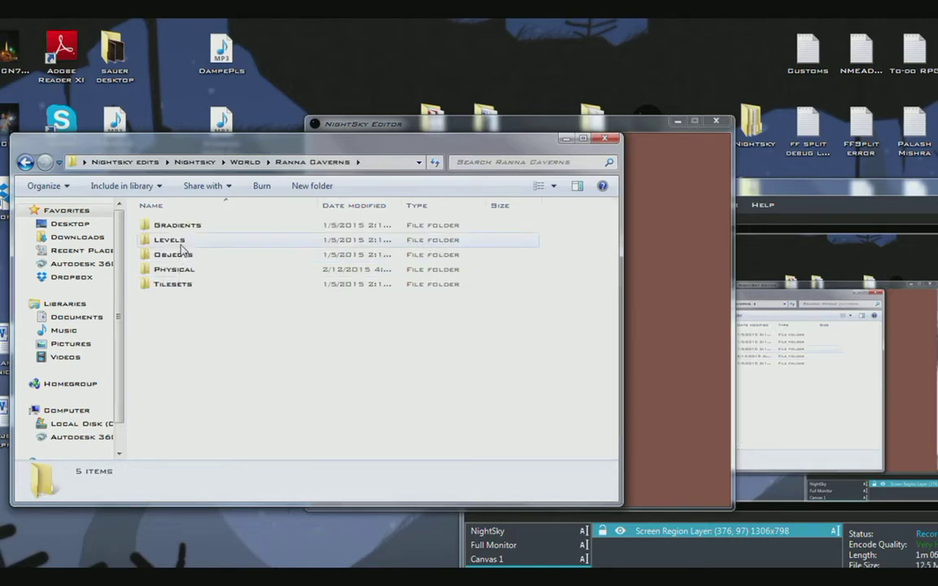
double_click(183, 239)
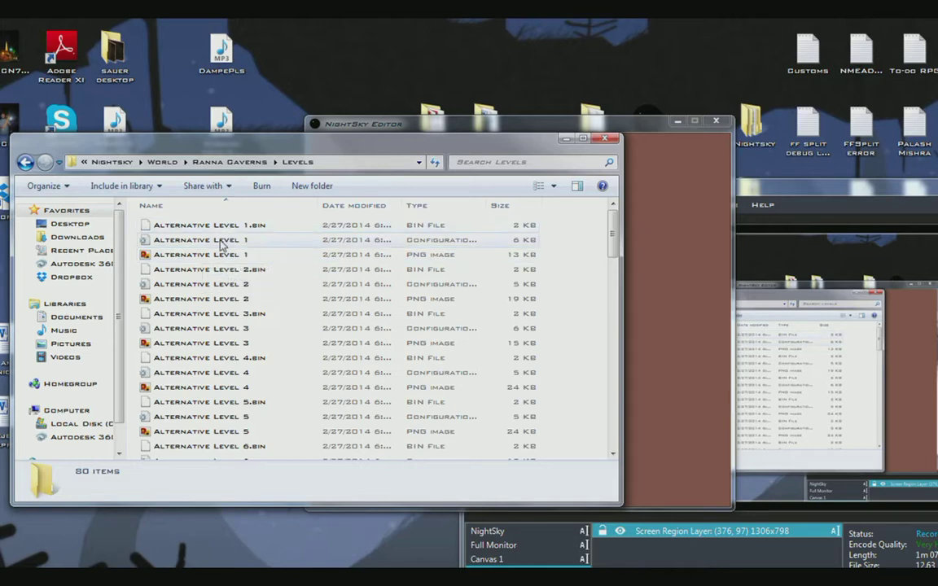
drag(615, 236, 616, 365)
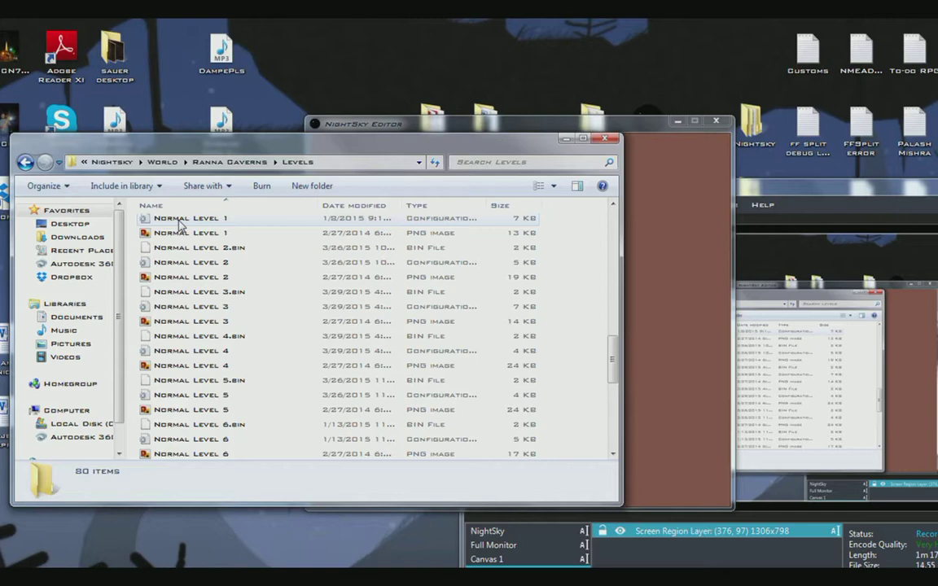
drag(181, 218, 663, 256)
click(607, 122)
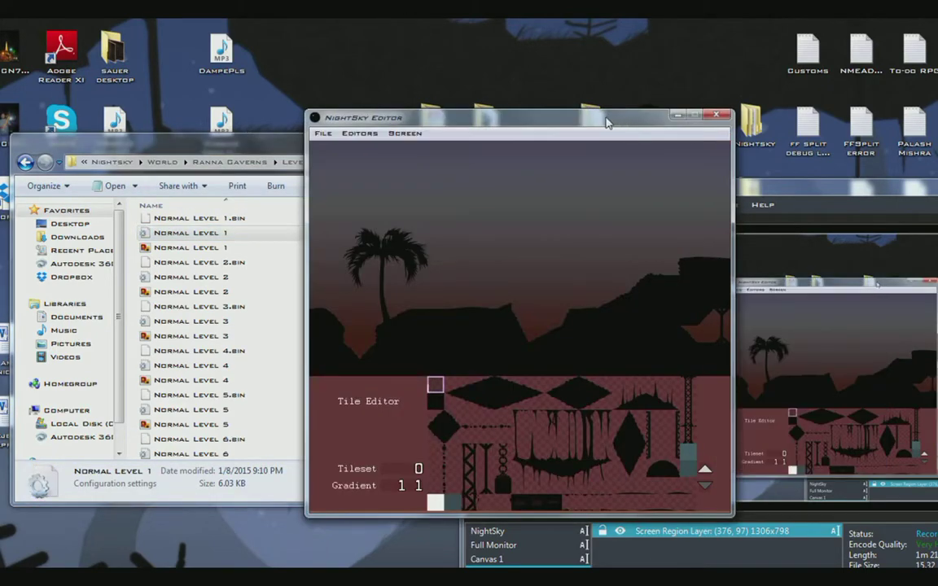
drag(607, 122, 507, 134)
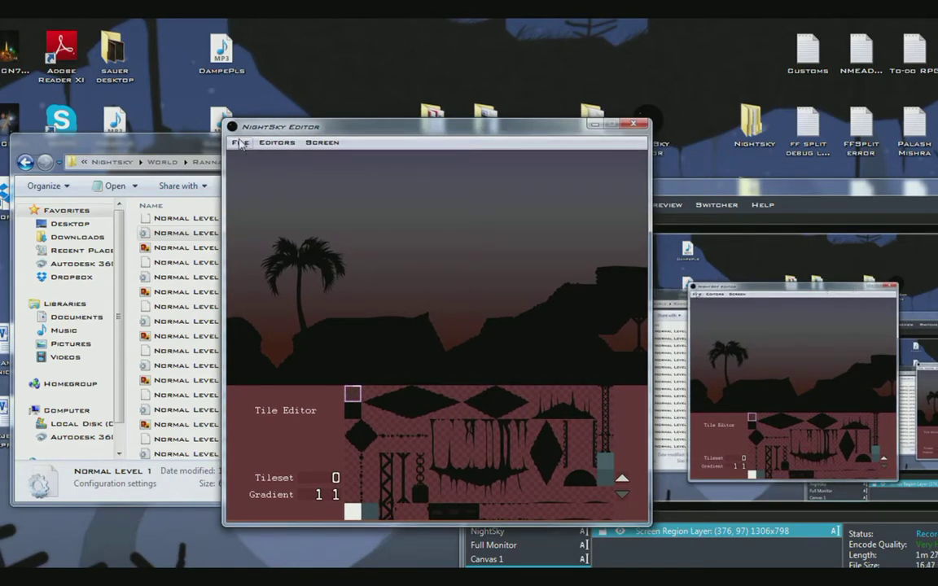
Step: View the level in the Physical, Joint and Object editors, ending in the Tile Editor
click(276, 143)
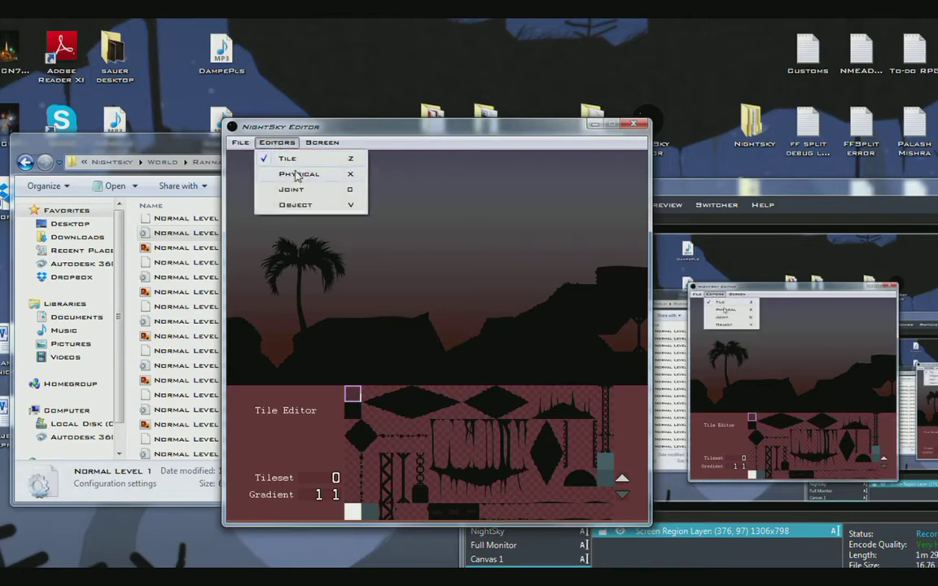
click(424, 136)
key(x)
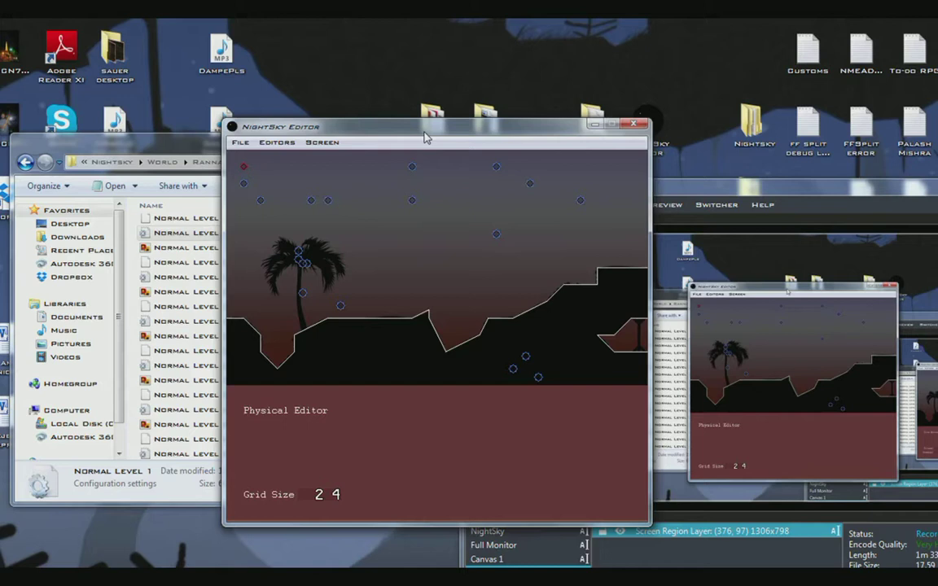
key(c)
key(v)
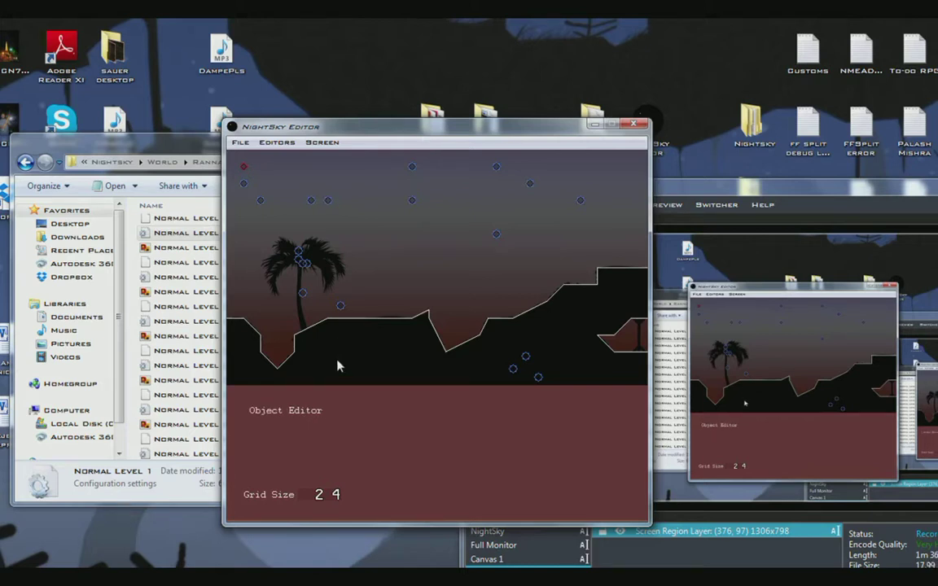
key(x)
key(c)
key(v)
key(x)
key(c)
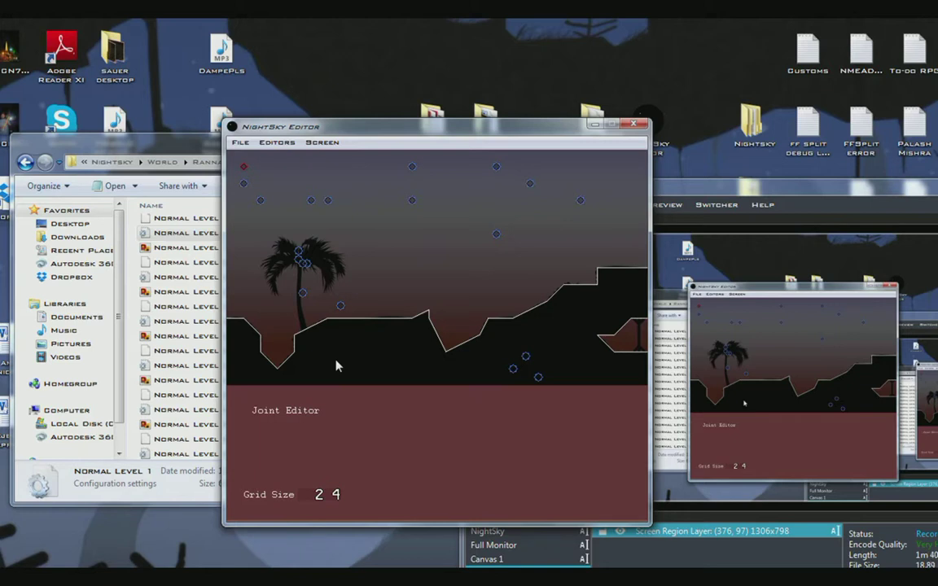
key(v)
key(z)
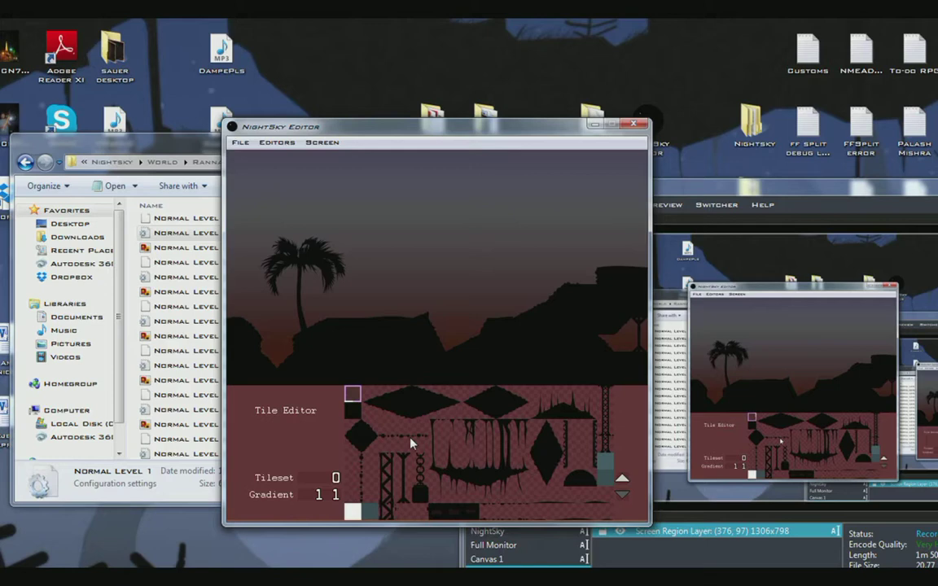
Step: Examine the tile palette's second page and the tileset image in the Ranna Caverns Tilesets folder
click(622, 496)
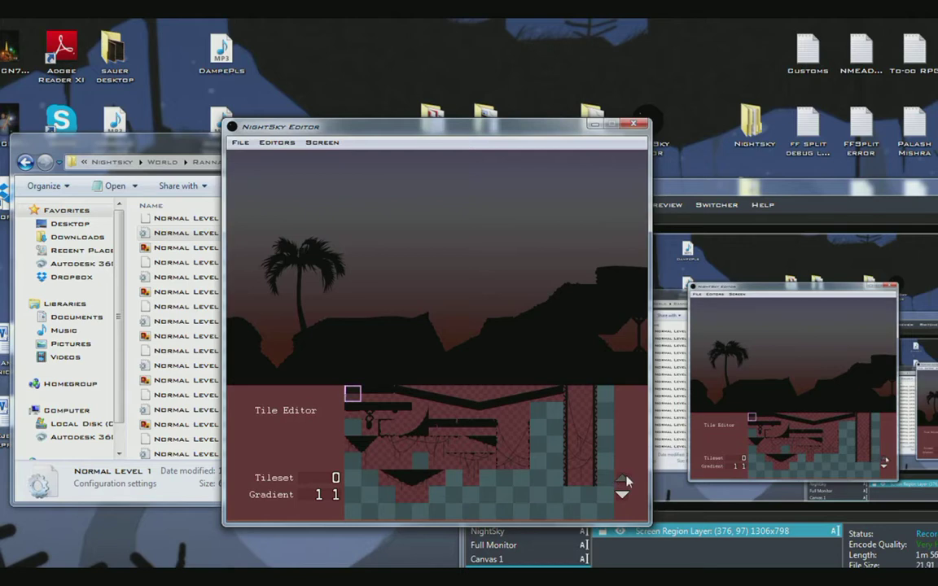
click(184, 153)
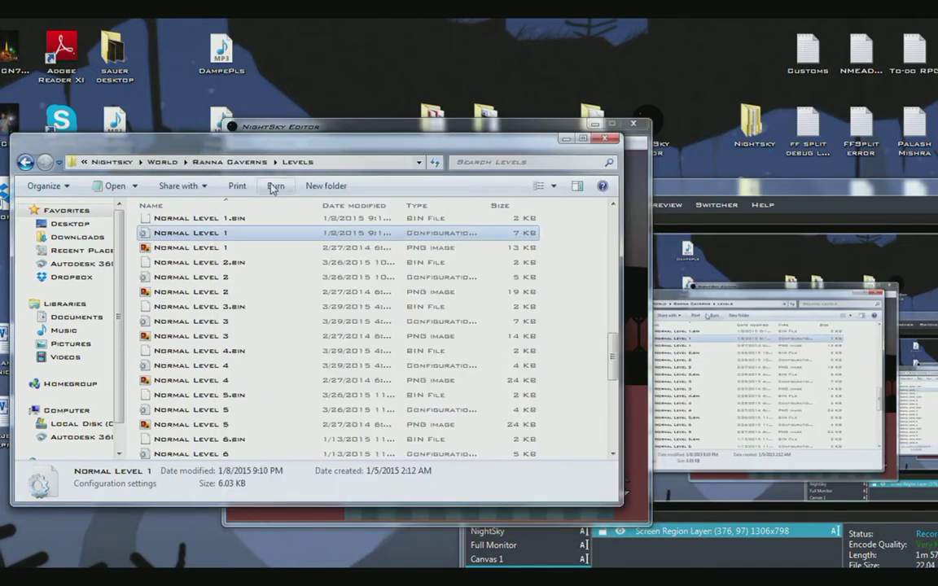
click(218, 163)
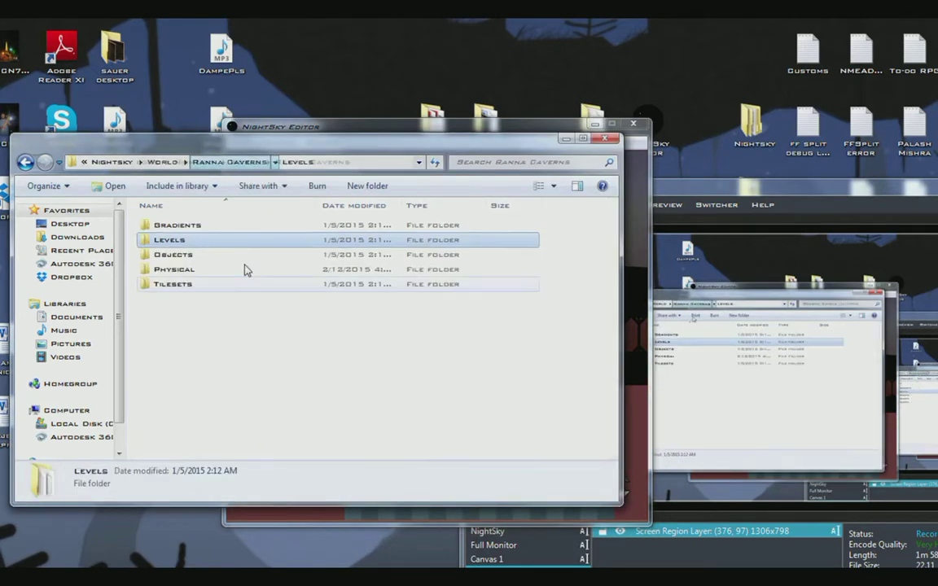
double_click(195, 285)
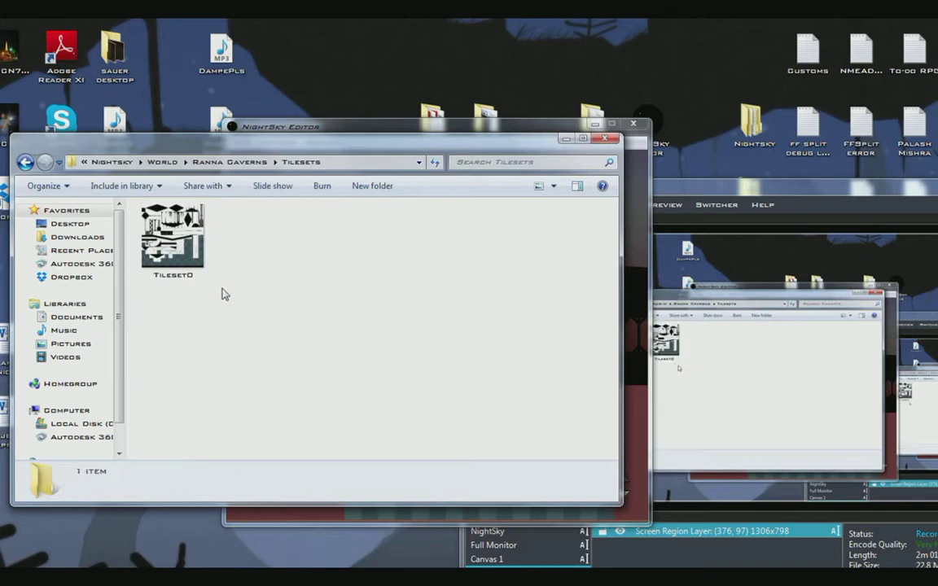
click(532, 129)
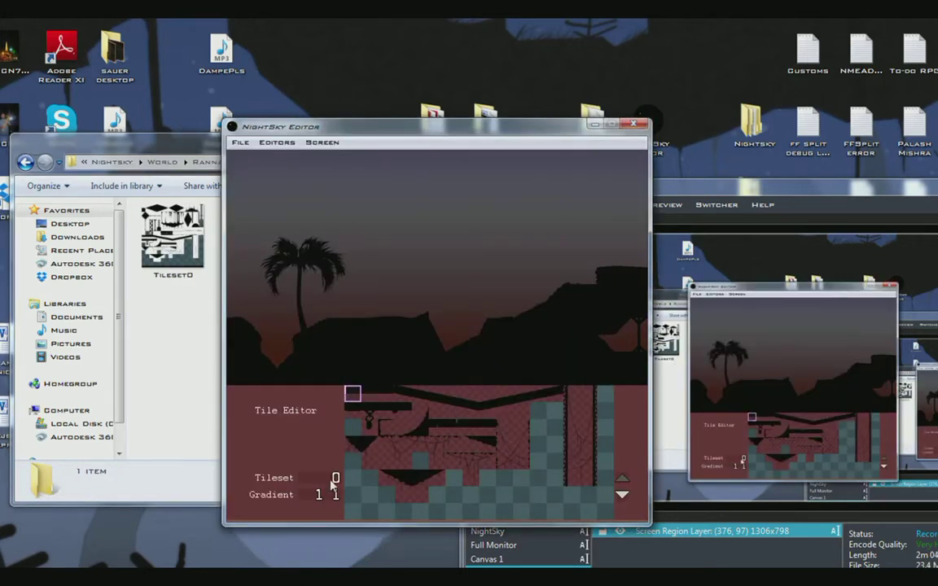
Step: Switch the level to tileset 1 and back to tileset 0, showing the palette's first page
click(334, 480)
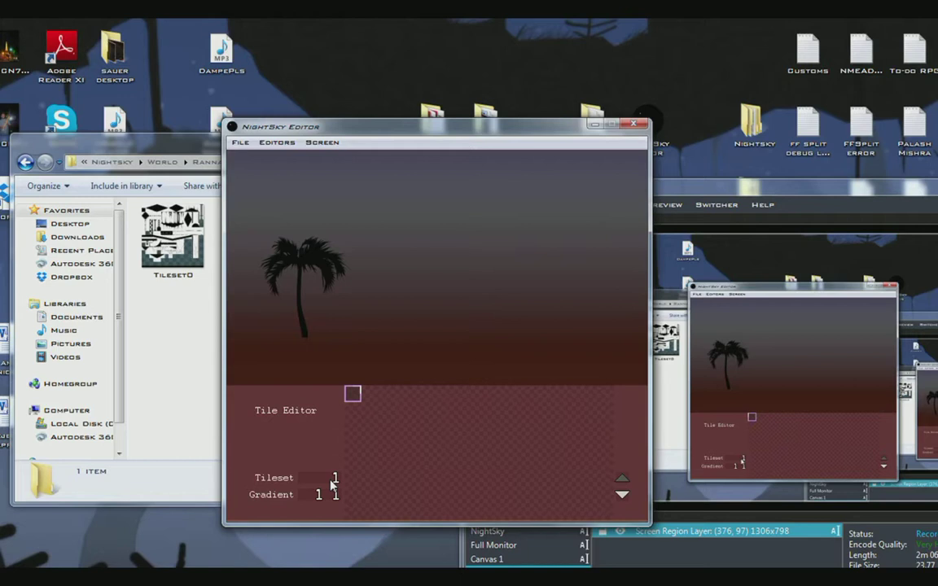
click(623, 481)
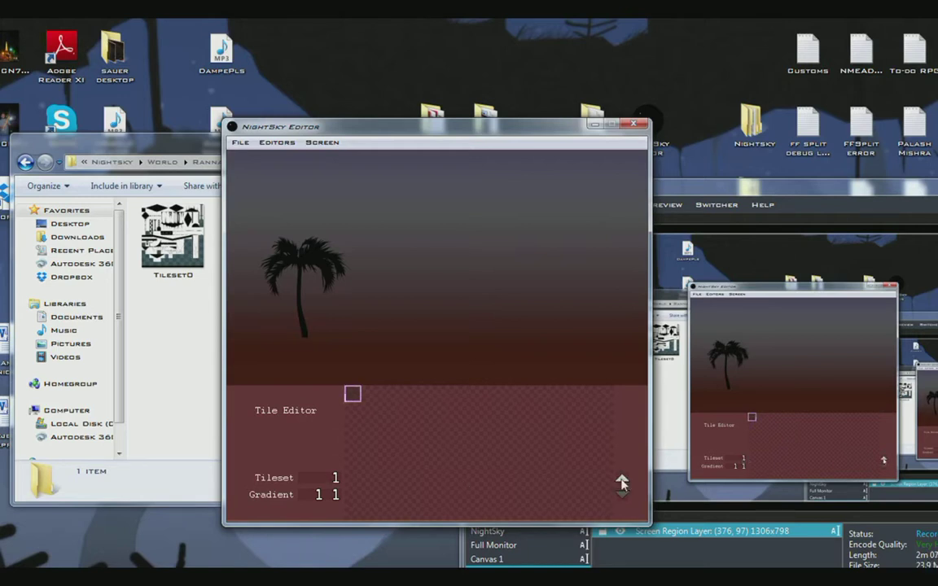
right_click(315, 481)
Step: Paint scattered sloped tiles and spike tiles from tileset 0 across the sky between the palm tree and the raised ground
click(414, 401)
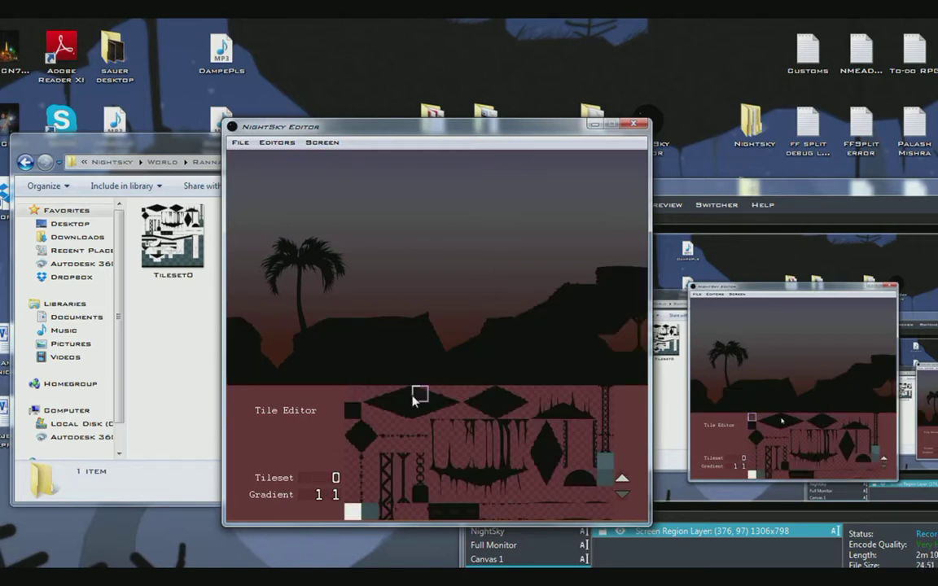
click(400, 399)
click(622, 494)
click(622, 481)
mouse_move(415, 245)
mouse_down()
mouse_move(402, 272)
mouse_move(486, 241)
mouse_move(470, 293)
mouse_move(473, 184)
mouse_move(440, 272)
mouse_move(483, 194)
mouse_move(352, 241)
mouse_move(351, 188)
mouse_move(407, 208)
mouse_up()
click(489, 461)
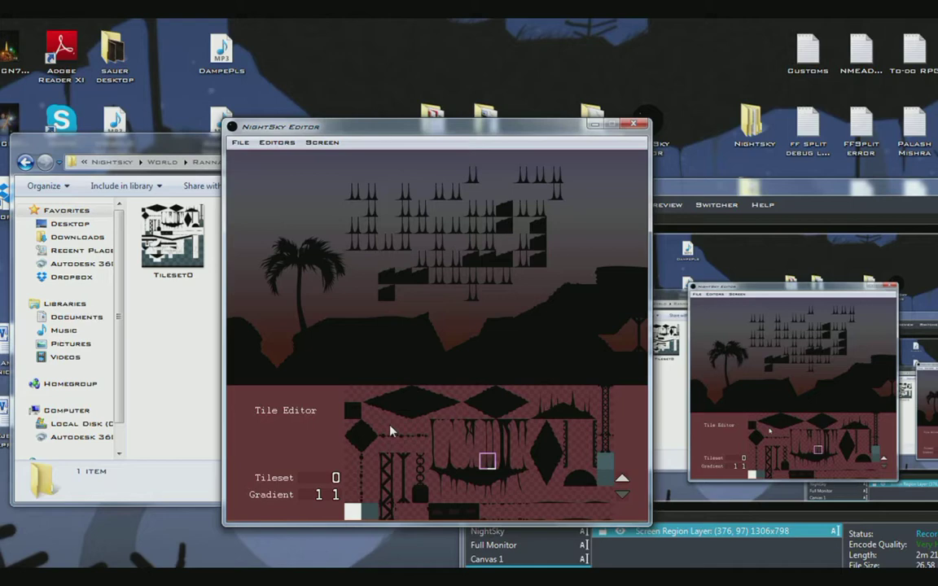
mouse_move(566, 297)
mouse_down()
mouse_move(486, 329)
mouse_move(388, 309)
mouse_move(489, 289)
mouse_up()
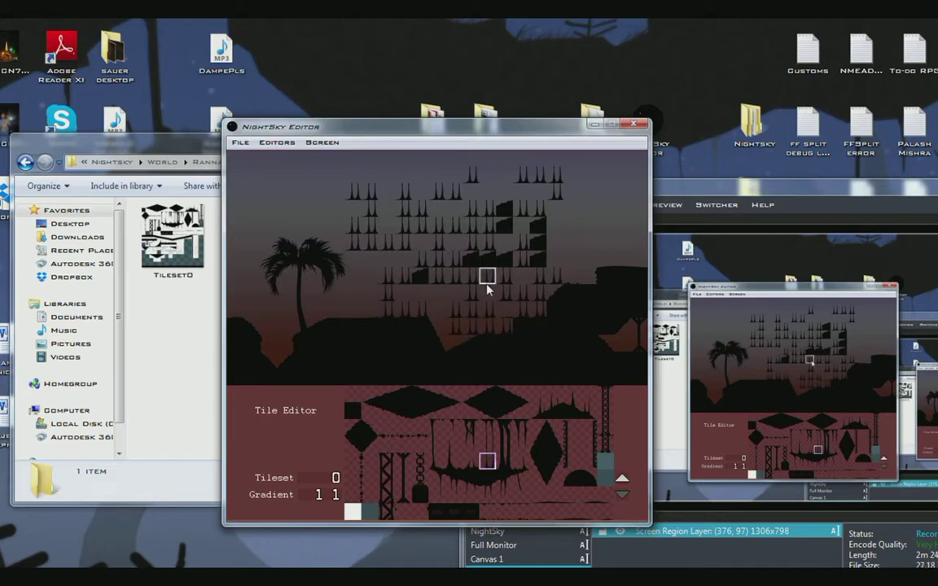
Step: Check the second page of the tile palette and select the tile just below the dome shape on the first page
click(624, 494)
click(623, 479)
click(554, 494)
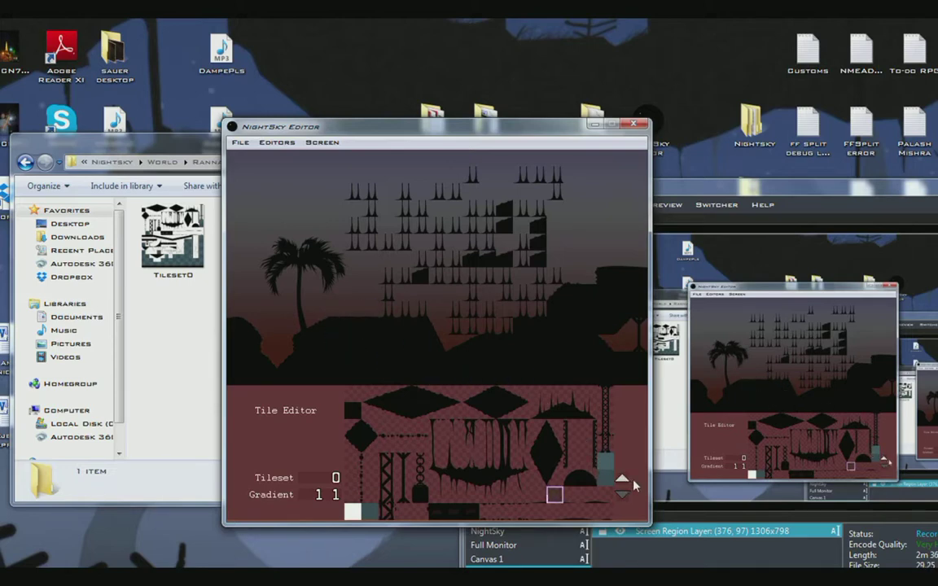
Step: Paint a vertical column of jagged wall-edge tiles in the sky above the raised ground beside the spikes
click(573, 432)
drag(589, 226, 590, 260)
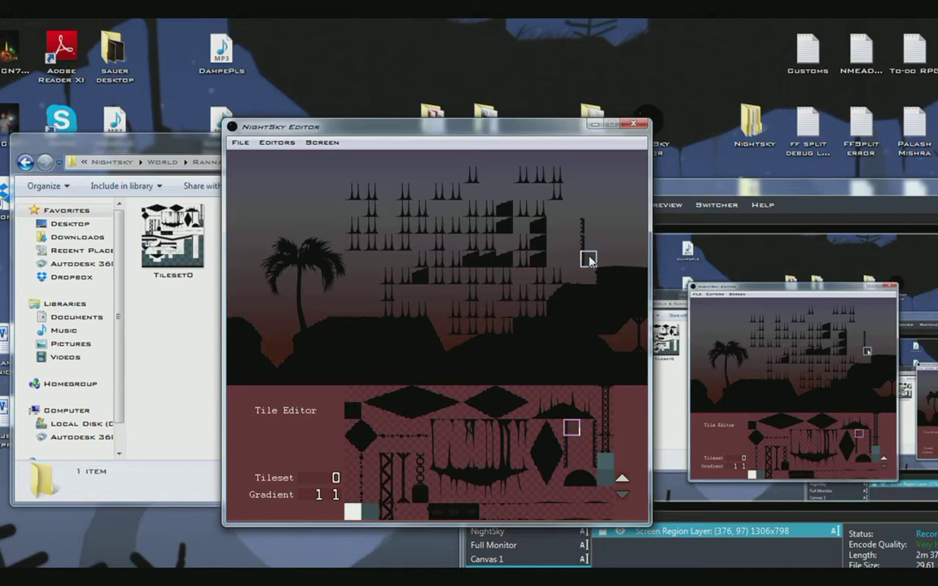
click(588, 430)
click(588, 275)
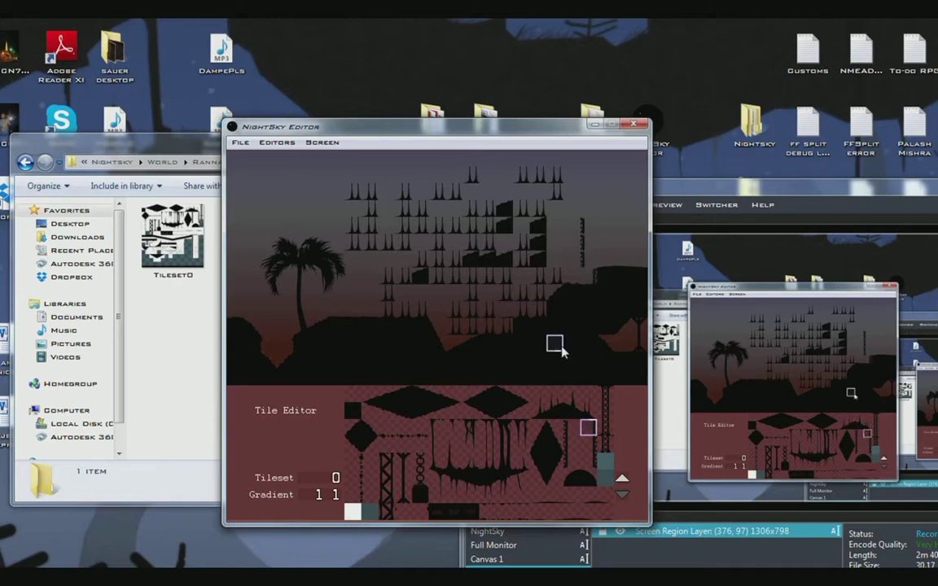
Step: Go to the level's next screen and select the blue-green tile used for the pool, checking it against the tileset folder
key(Right)
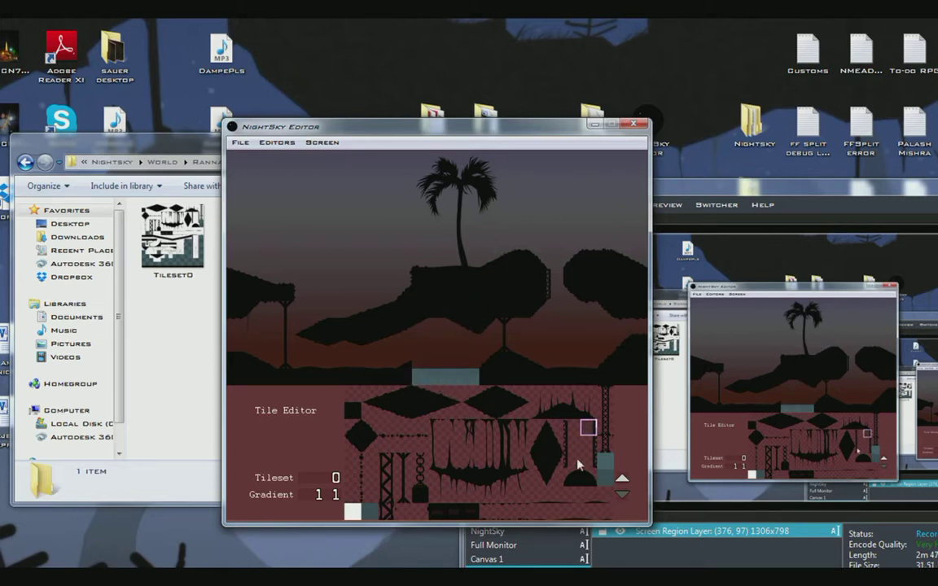
click(604, 461)
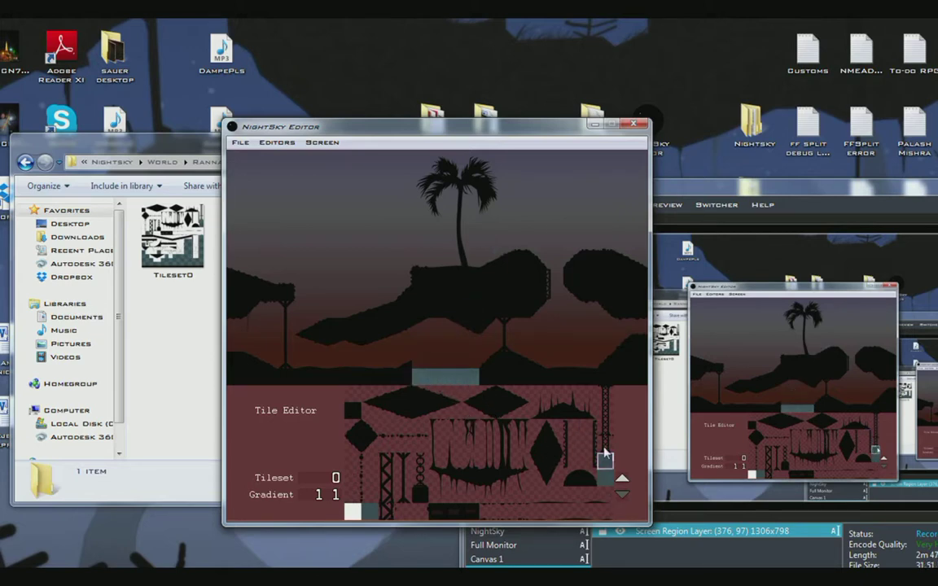
click(156, 145)
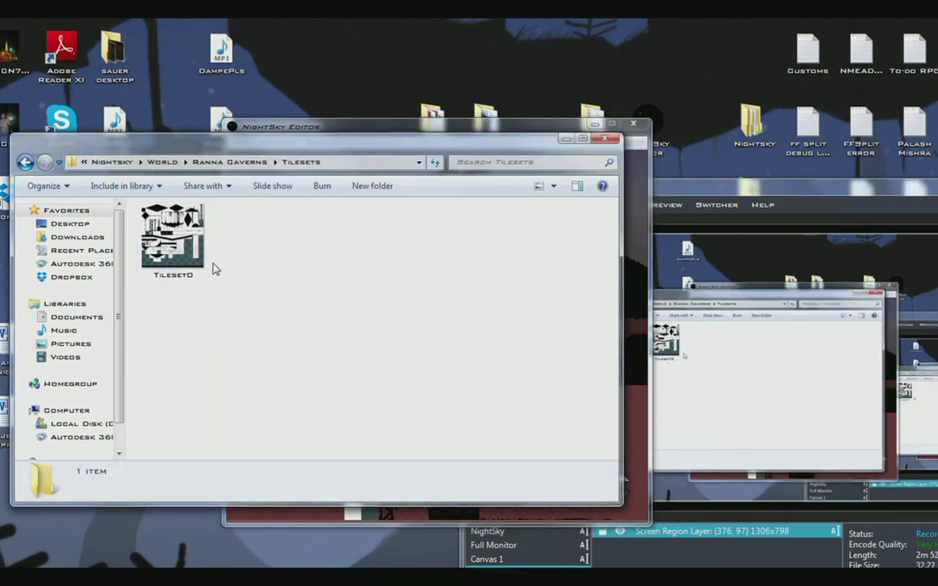
click(348, 131)
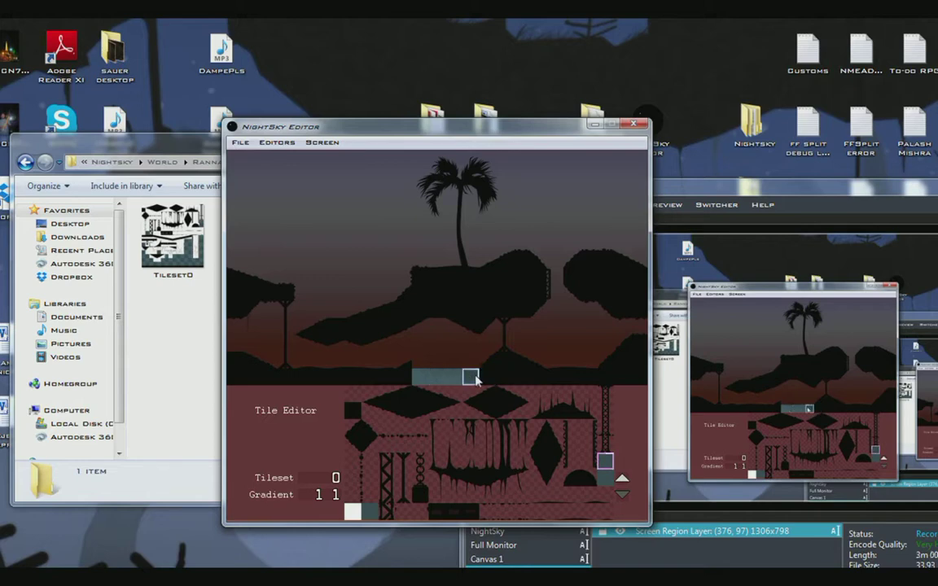
Step: Browse from the NightSky game folder into HDWorld and open its Ranna Caverns folder
click(208, 150)
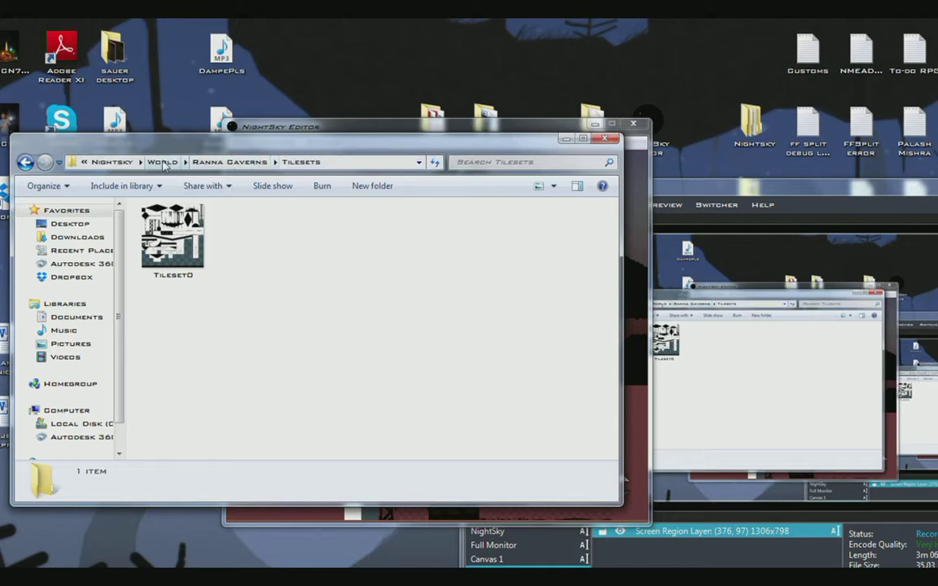
click(122, 163)
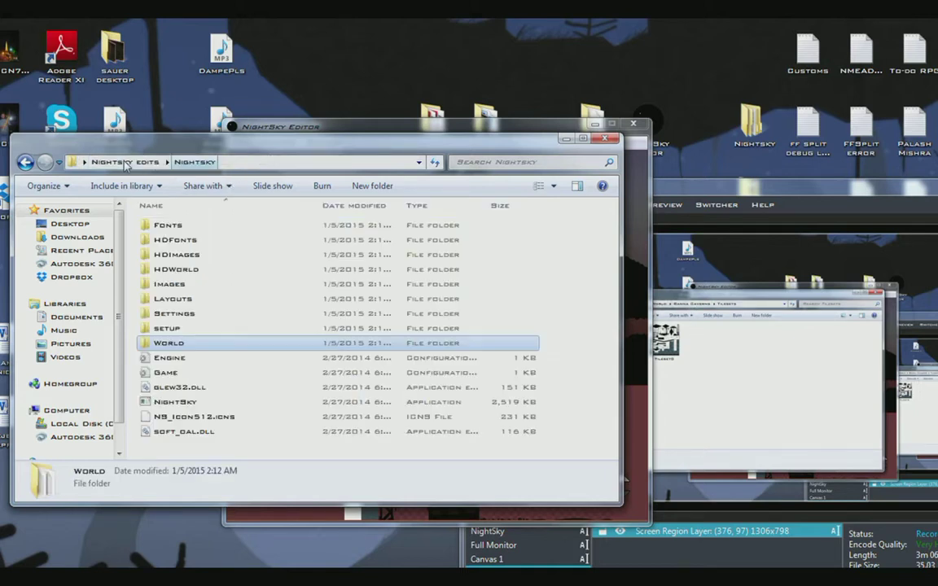
double_click(196, 260)
click(194, 162)
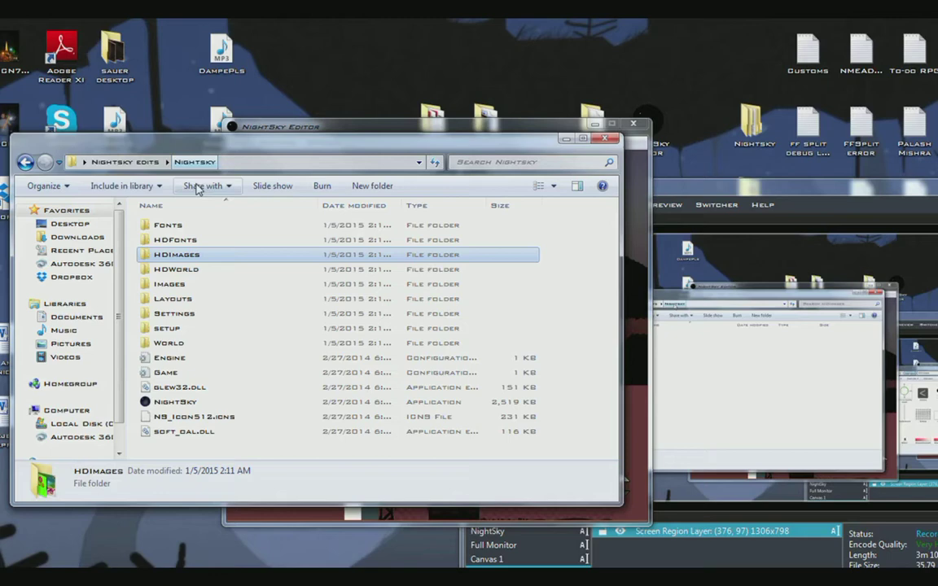
double_click(188, 270)
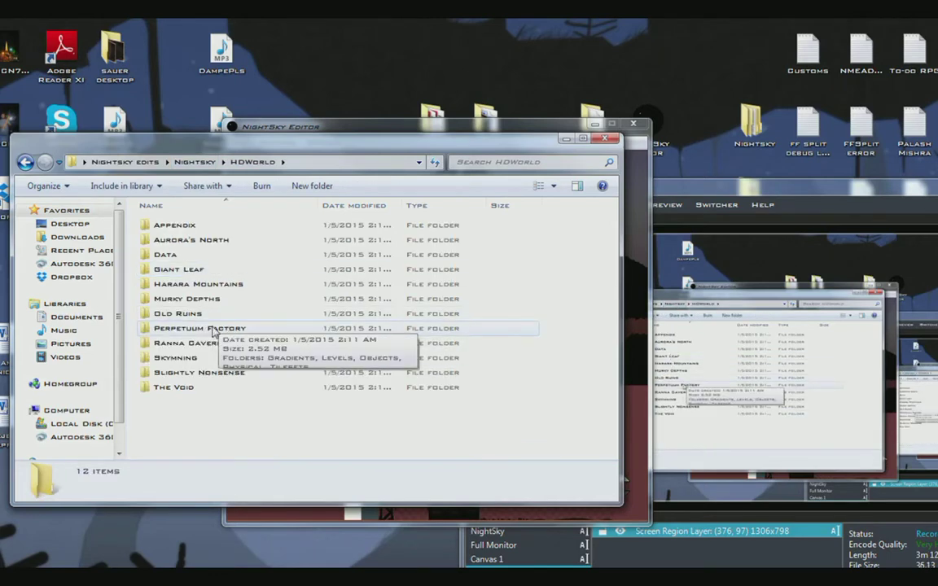
double_click(195, 343)
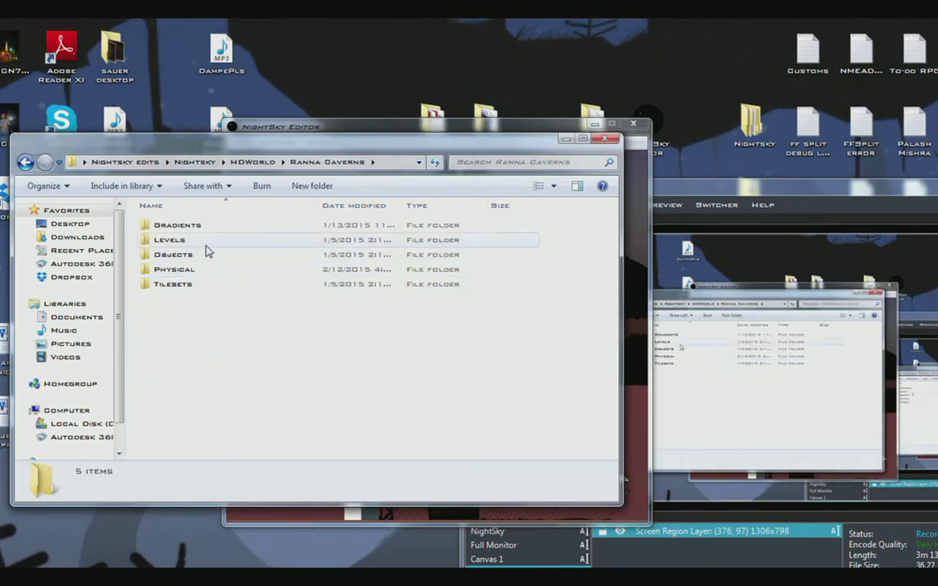
Step: View the Tileset0 image in the HDWorld Ranna Caverns Tilesets folder, examine its red water block, and close the image
click(188, 284)
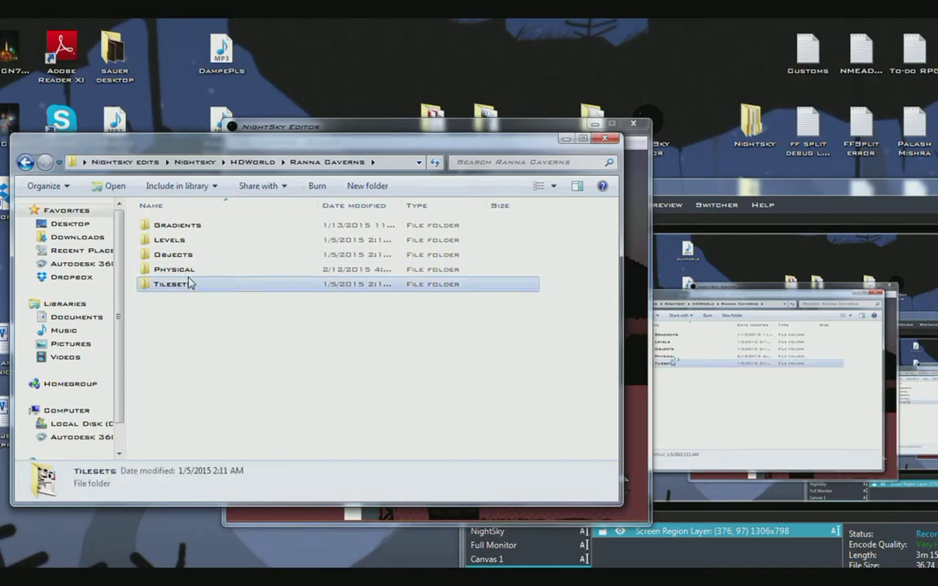
double_click(188, 283)
double_click(171, 238)
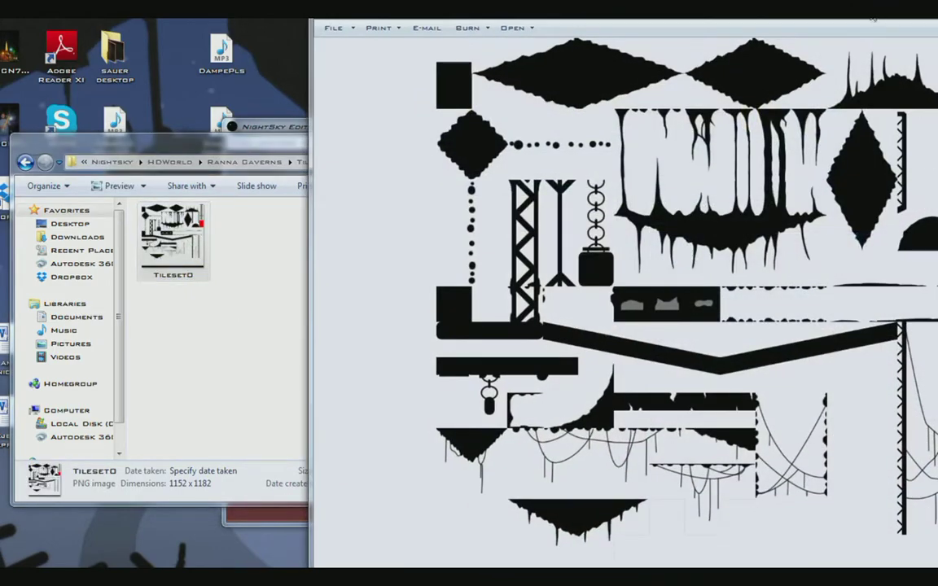
drag(870, 16, 378, 64)
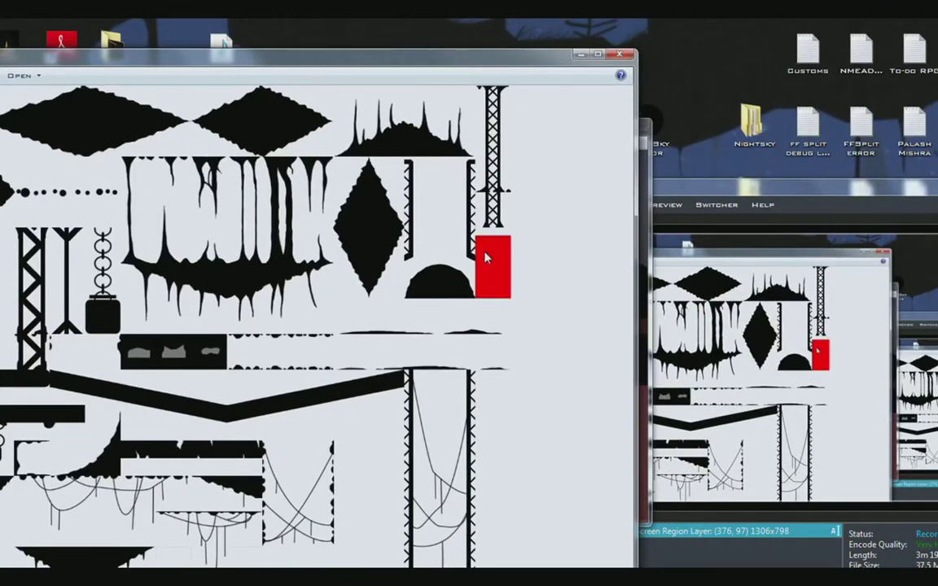
click(624, 54)
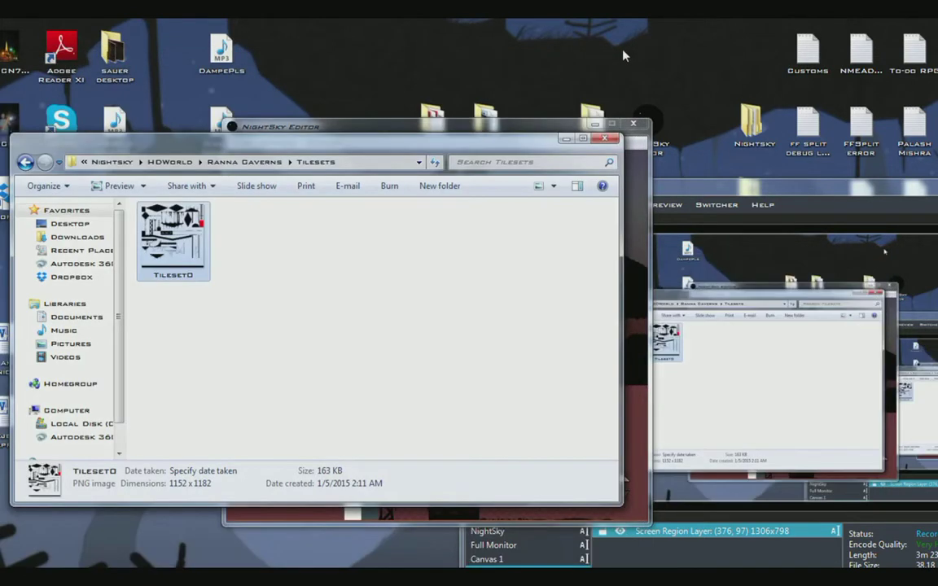
Step: Look through the level images in the Levels folder of HDWorld's Ranna Caverns
click(241, 163)
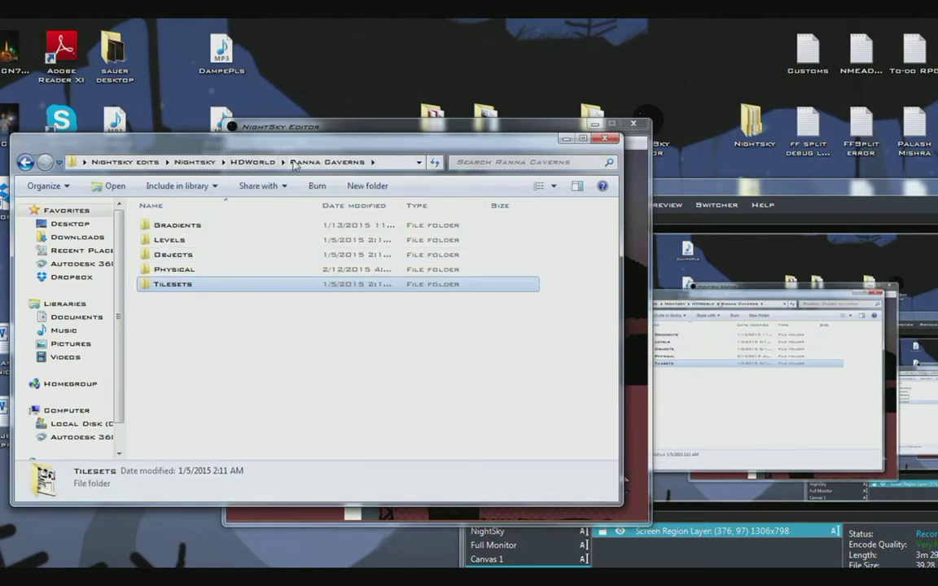
click(242, 164)
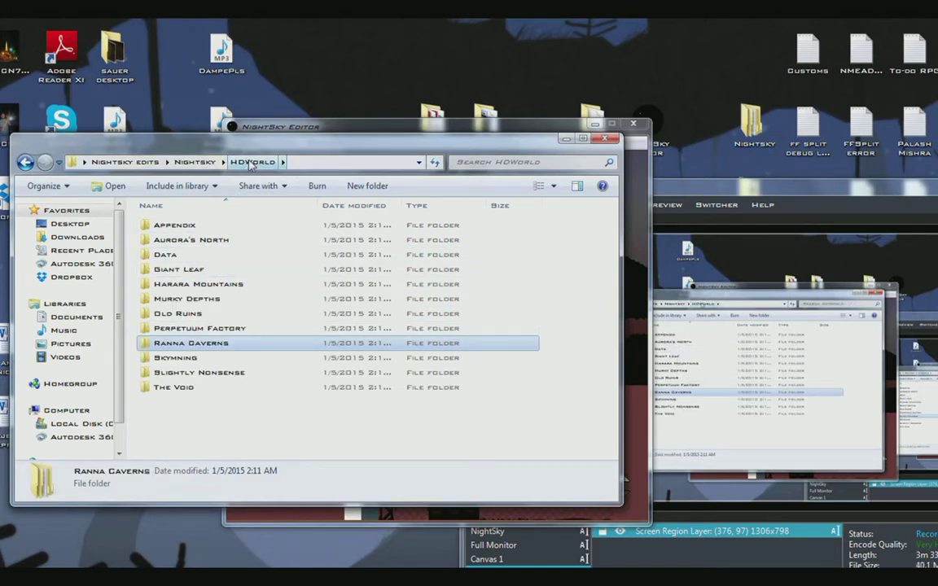
double_click(188, 344)
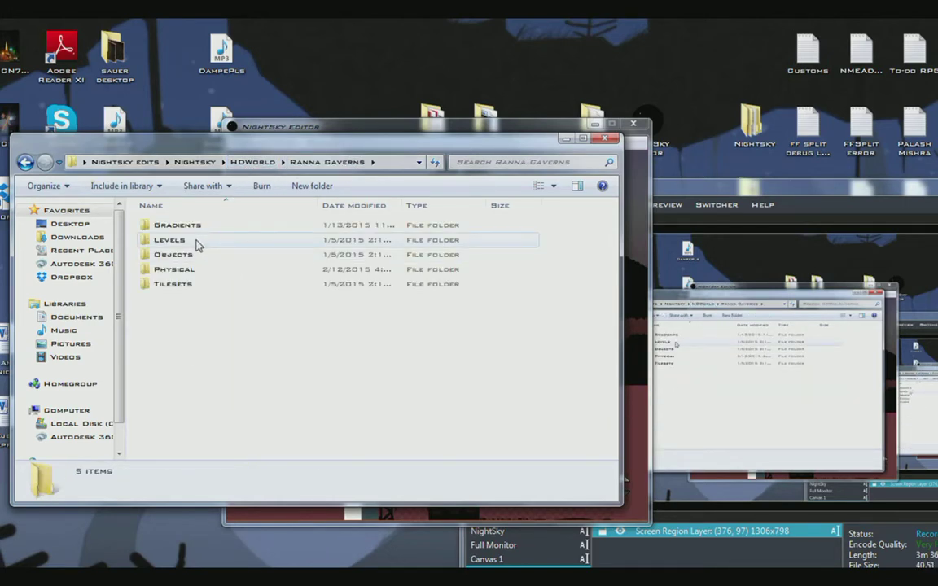
double_click(195, 240)
drag(616, 241, 615, 211)
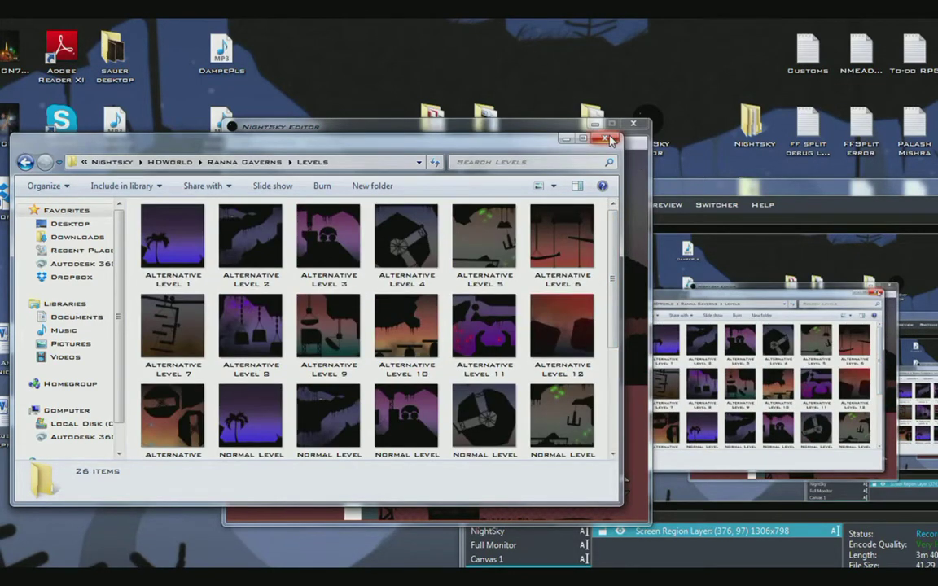
Step: Open the Levels folder of Ranna Caverns under World and examine the level files down to Normal Level 13
click(169, 162)
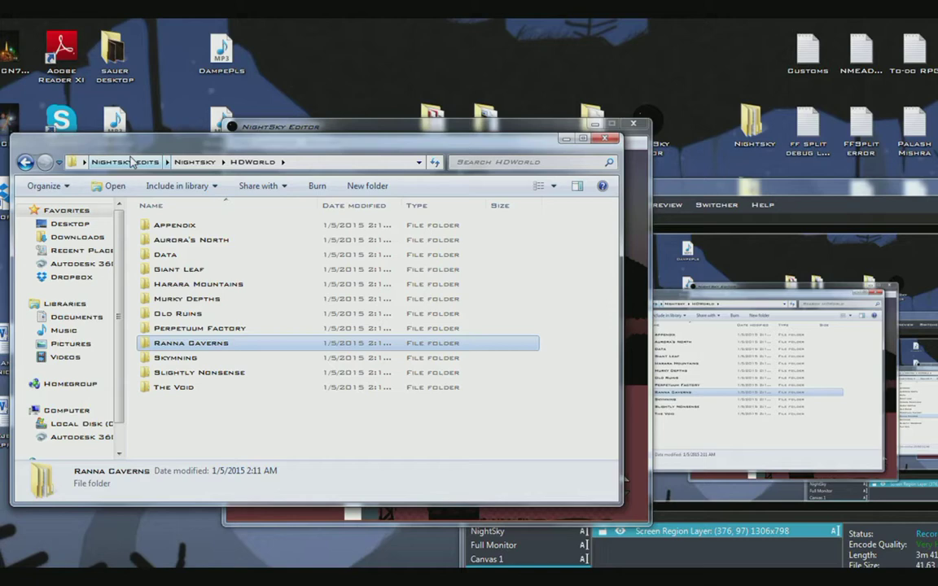
click(195, 162)
double_click(186, 342)
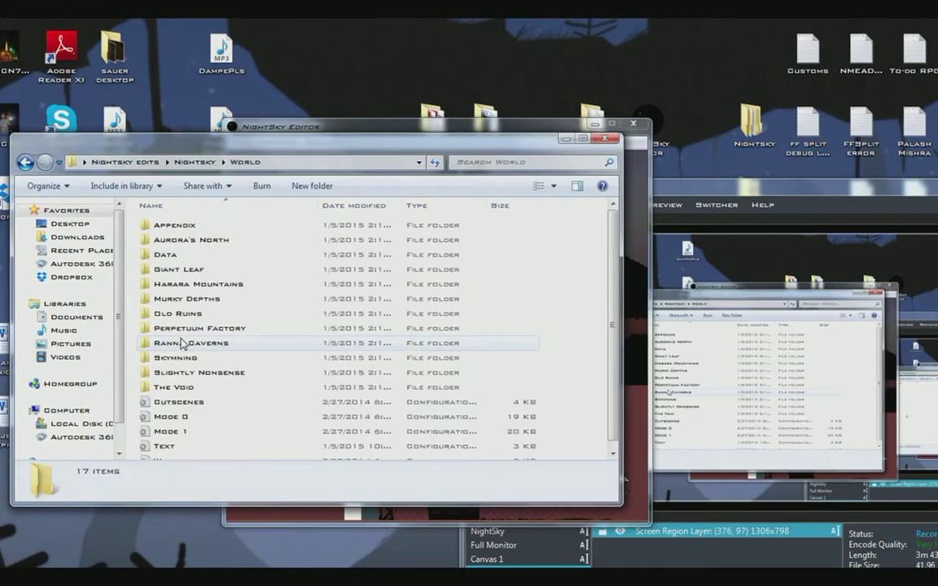
double_click(206, 343)
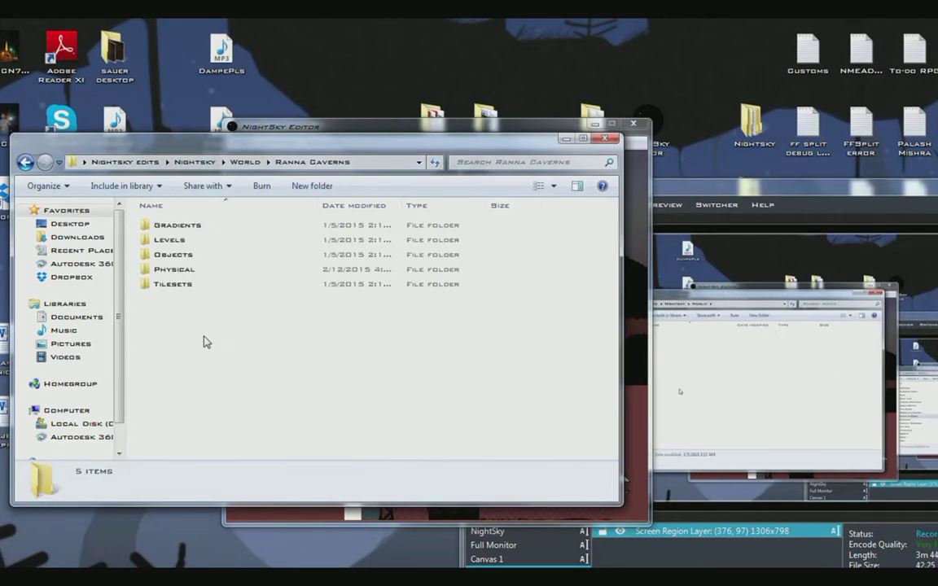
double_click(188, 243)
scroll(537, 309, down, 13)
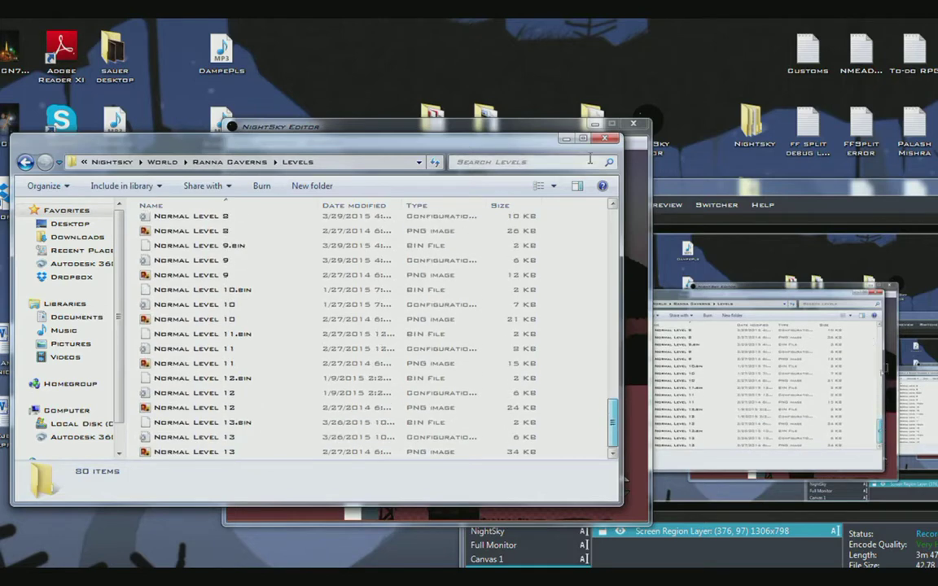
Step: Return to NightSky Editor, switch to the Physical Editor, and compare the collision outlines on both level screens
click(557, 128)
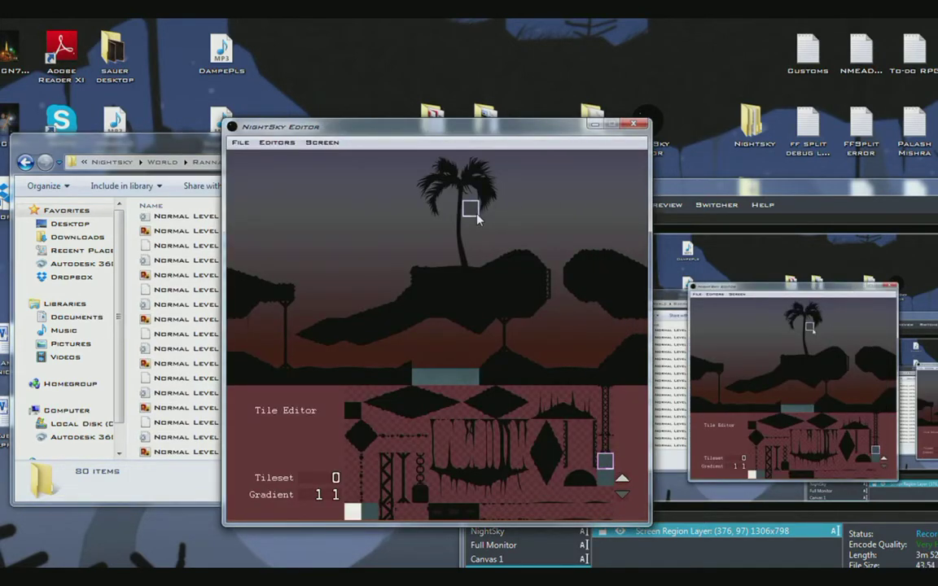
key(F2)
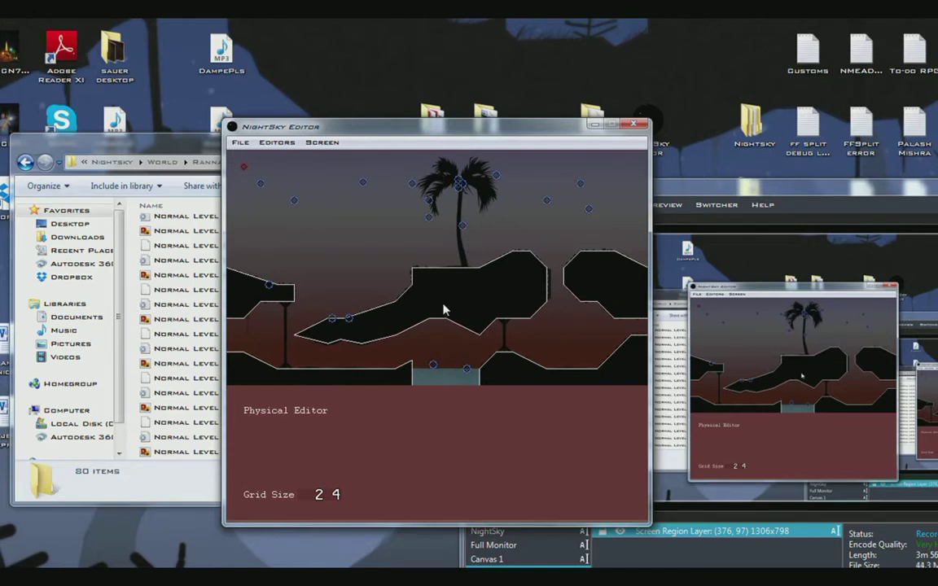
key(Left)
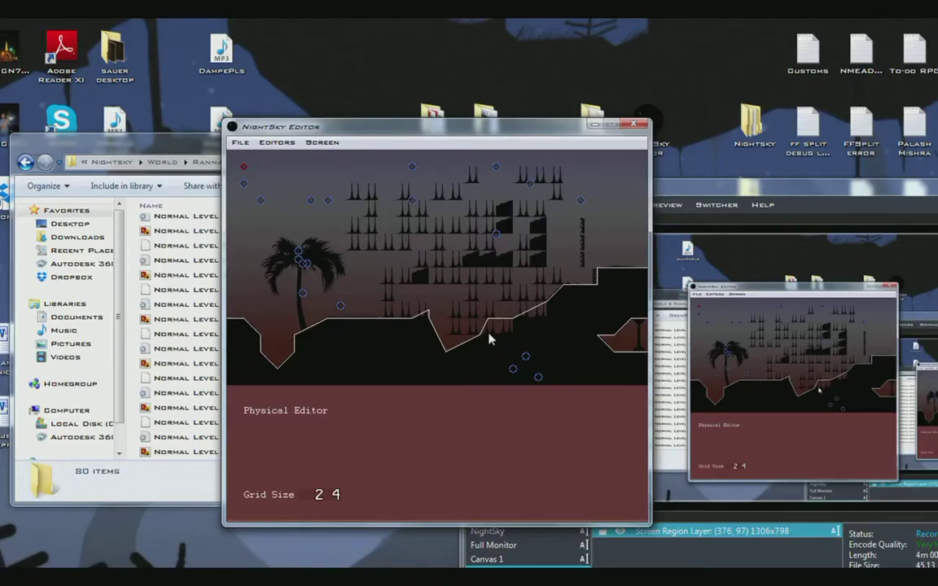
key(Right)
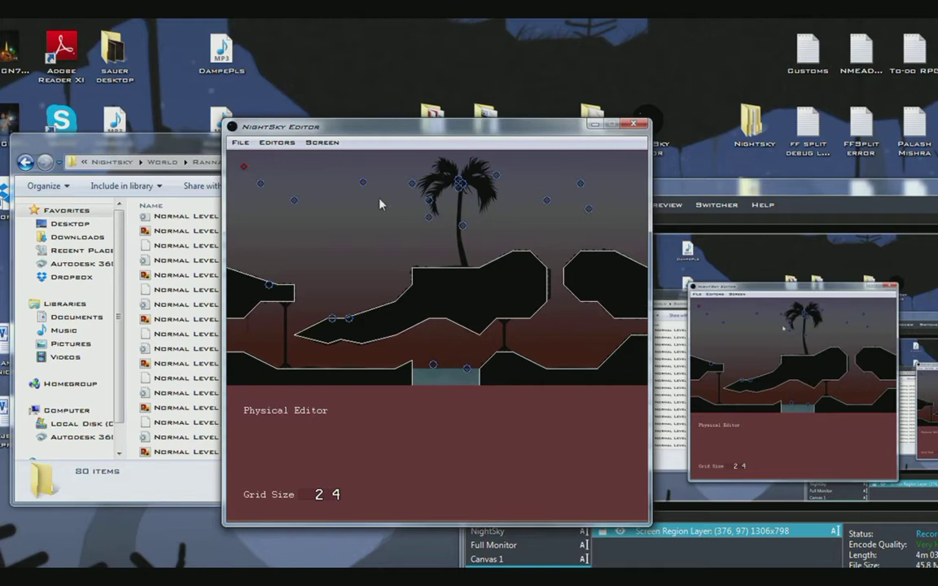
Step: Select the terrain's red physical object marker and place a copy of it further along the sky
click(244, 168)
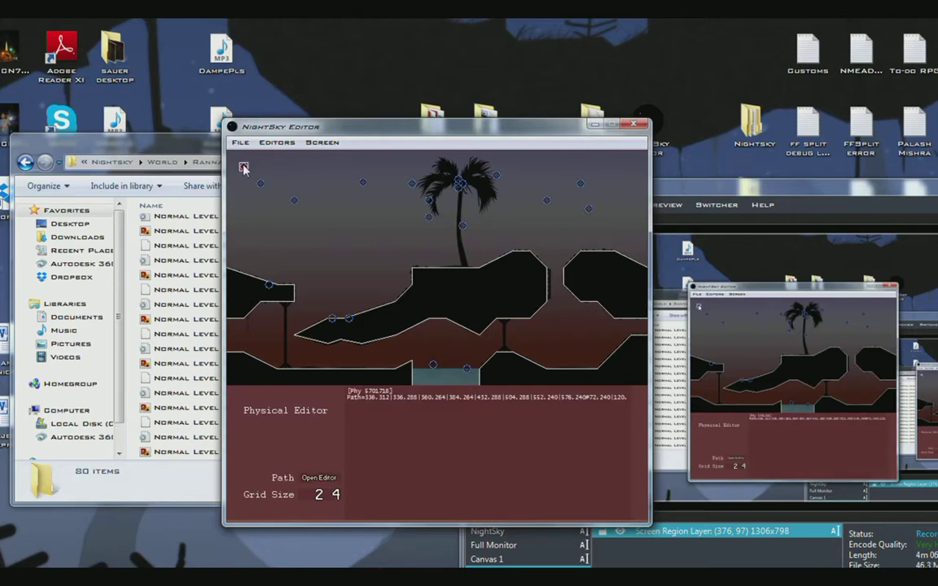
click(240, 198)
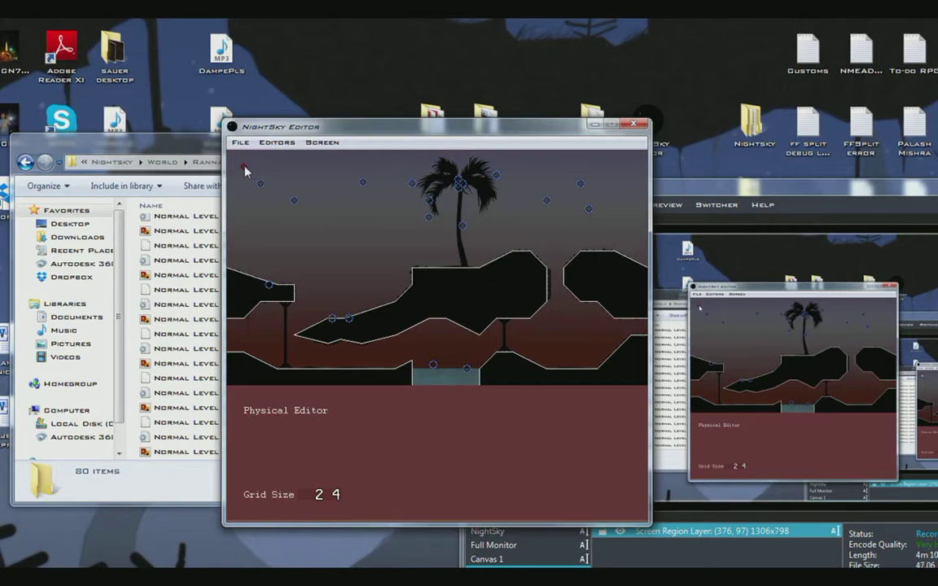
click(245, 168)
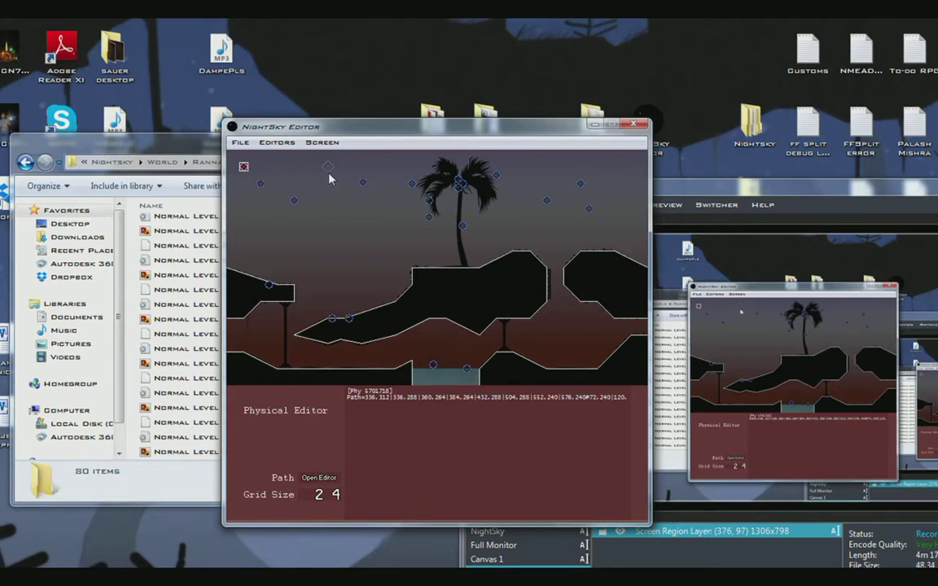
ctrl+click(329, 174)
click(312, 180)
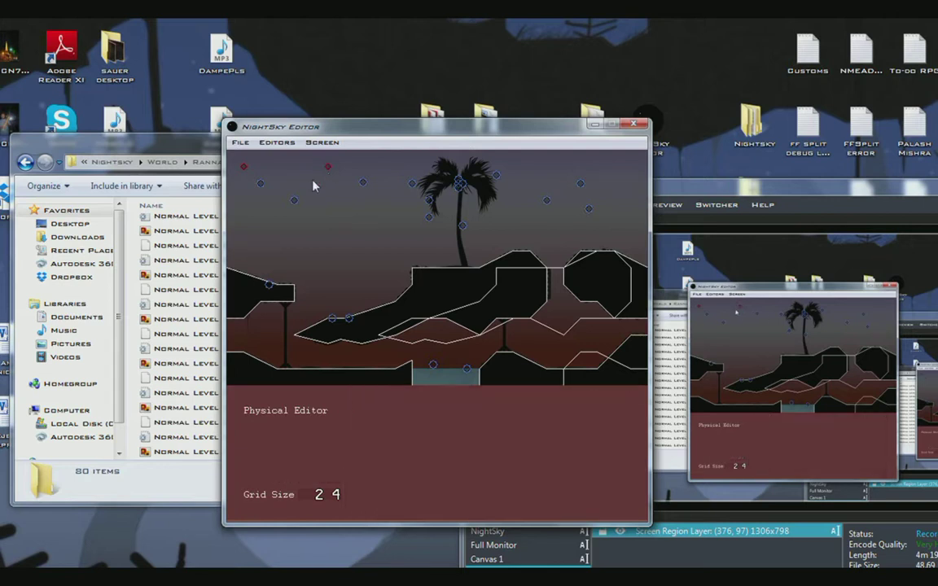
Step: Move the copied physical object to just below the original marker, then delete the copy
click(327, 167)
drag(327, 167, 262, 195)
click(261, 218)
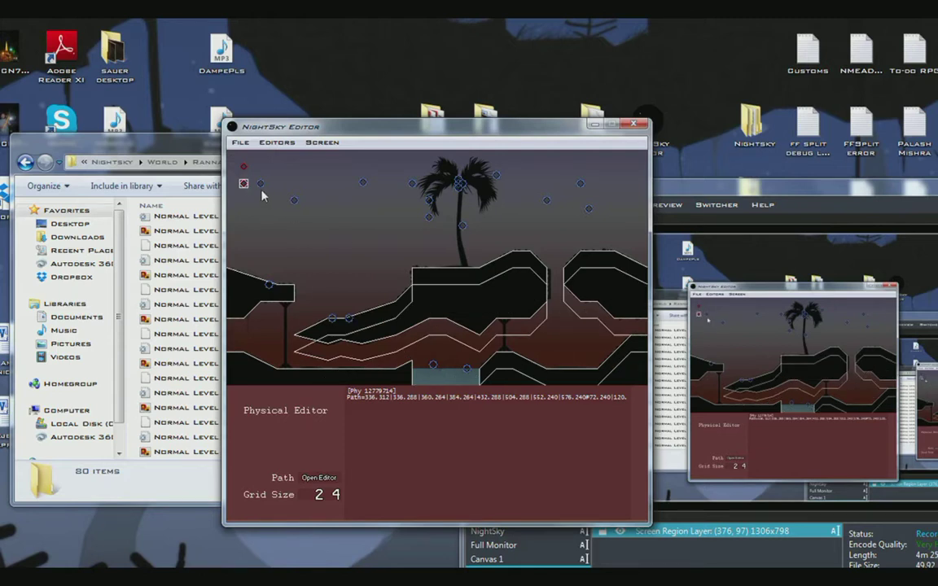
key(Delete)
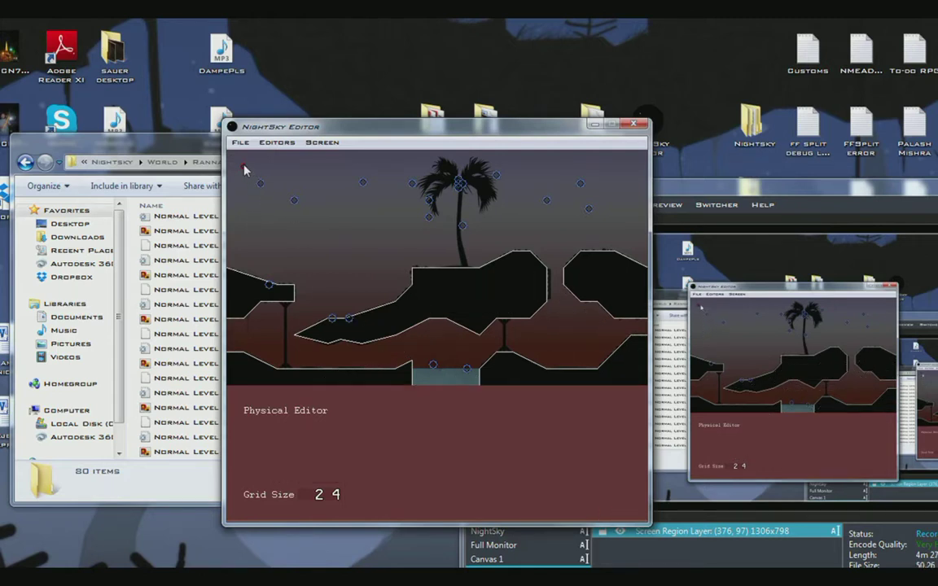
Step: Place an empty physical object in the sky, remove it, and select the original terrain physical object
click(312, 168)
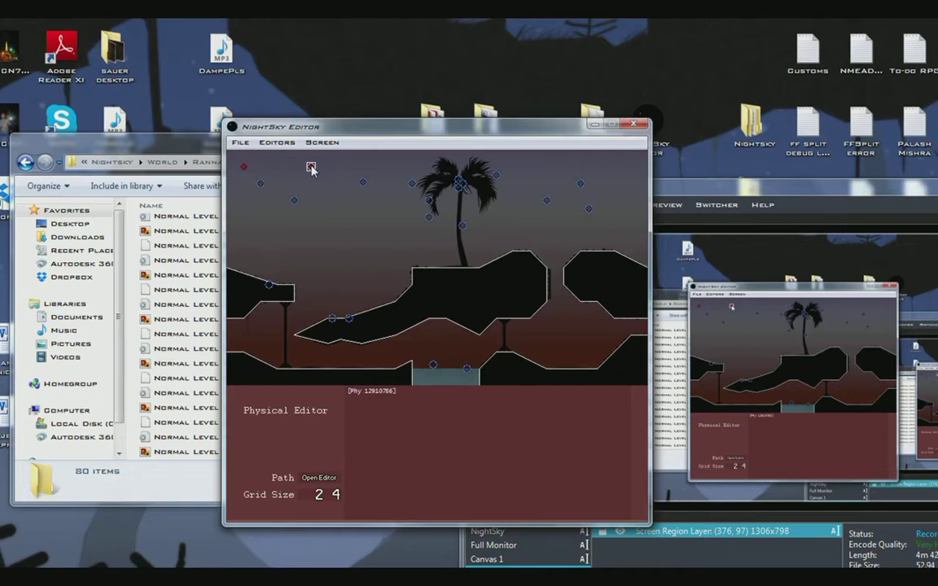
click(244, 166)
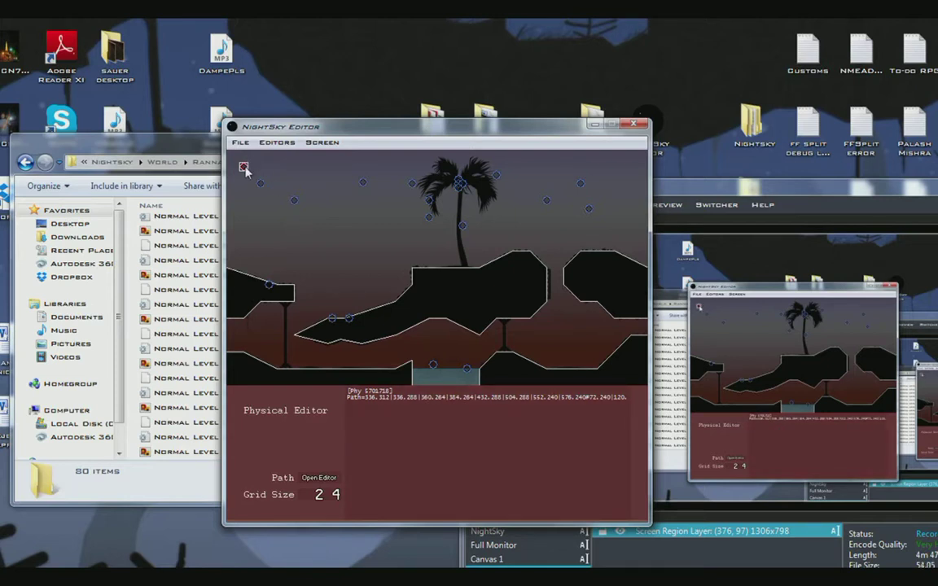
Step: Open the terrain object's path in the Path Editor and examine which outline each of its three sub-paths covers
click(326, 479)
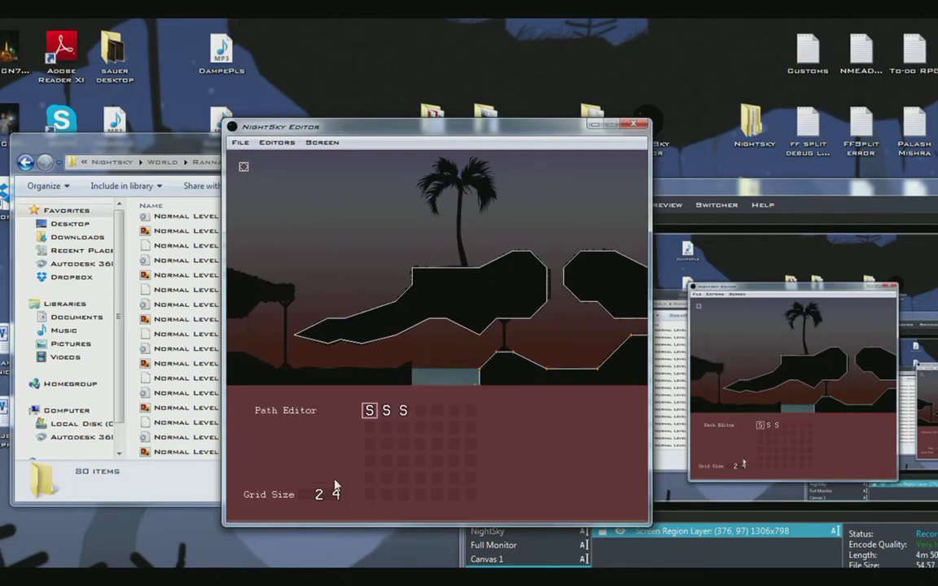
click(386, 413)
click(404, 415)
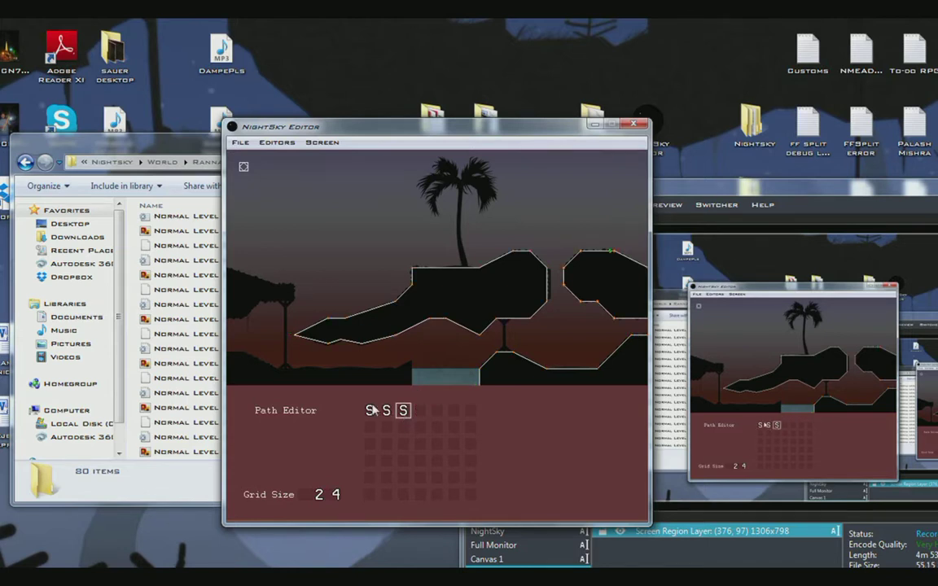
click(370, 411)
click(386, 410)
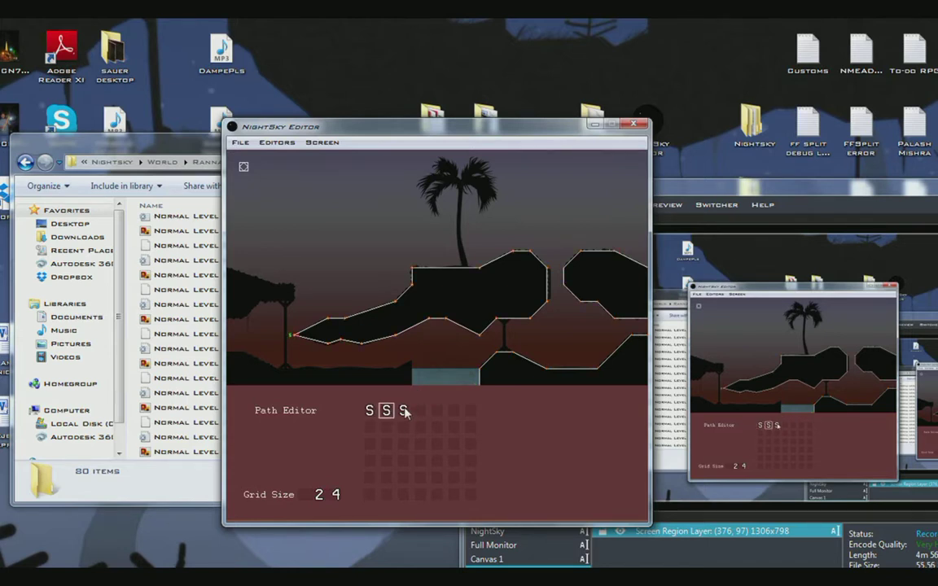
click(403, 411)
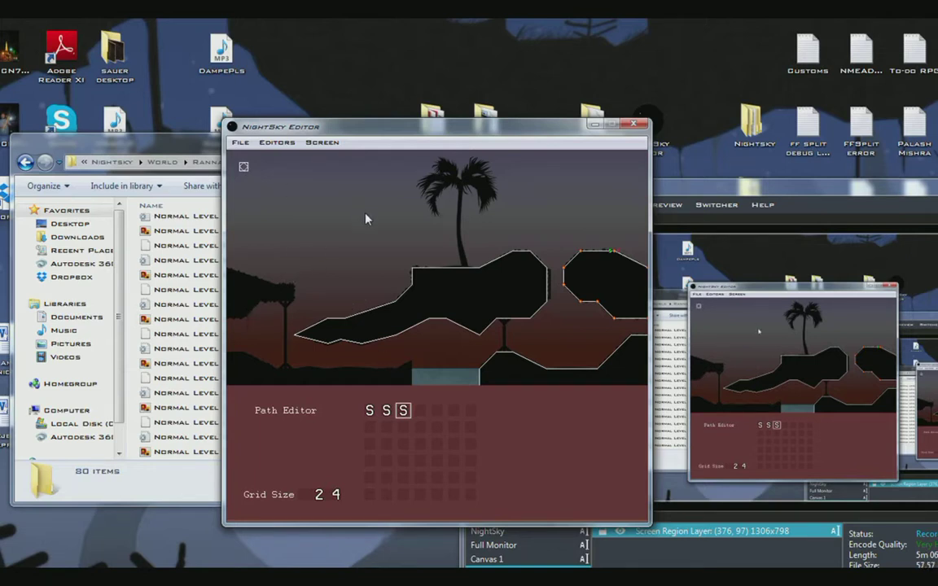
click(386, 410)
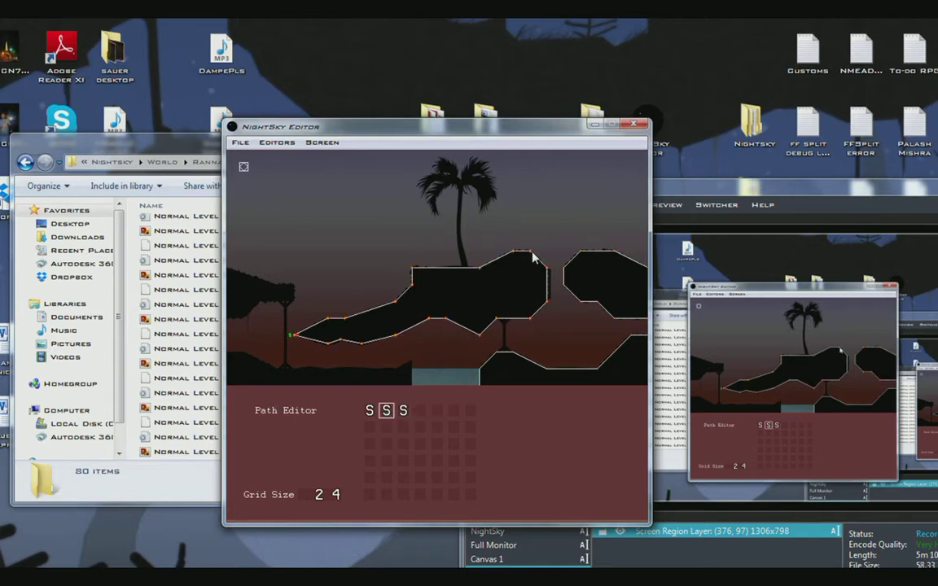
click(370, 411)
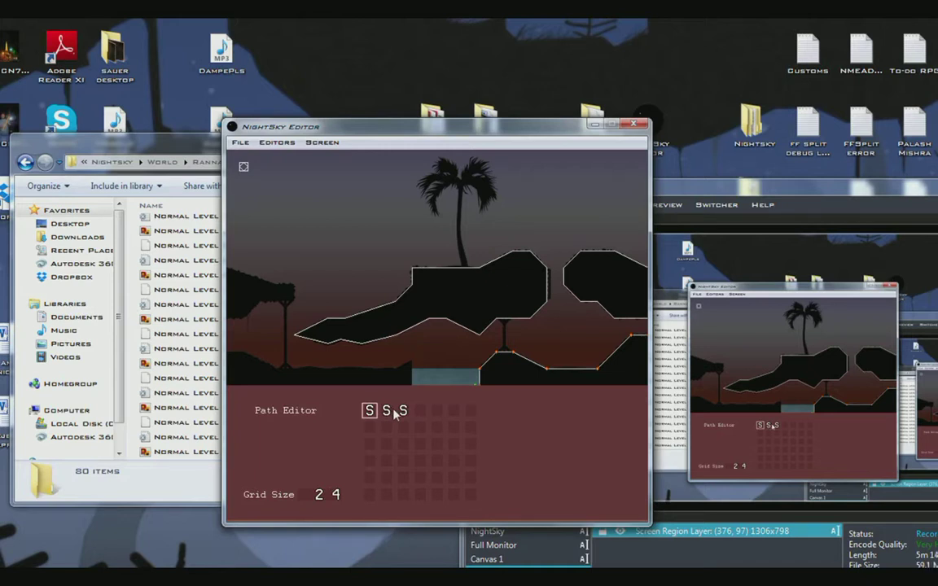
click(386, 411)
click(402, 410)
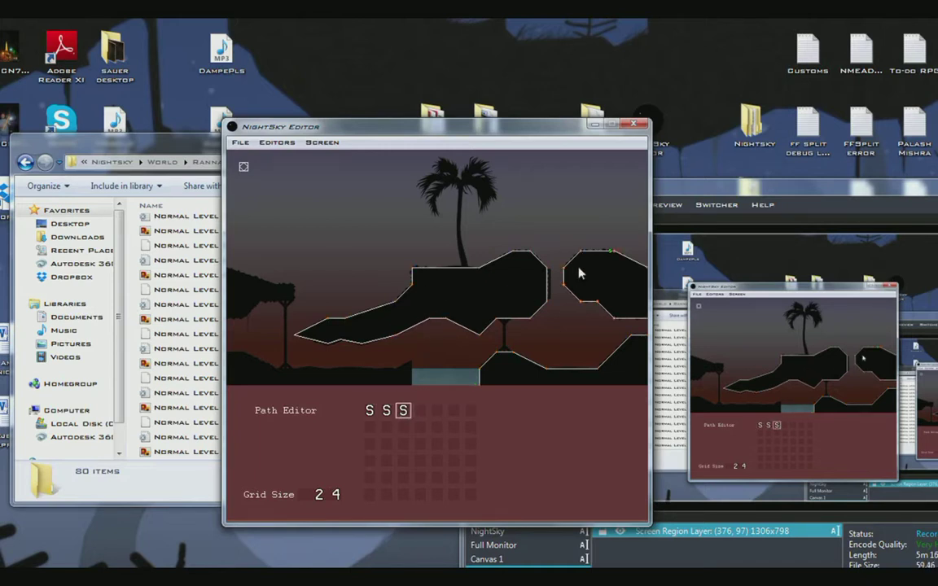
Step: Add a fourth sub-path to the terrain object and draw it as a zigzag line across the sky on the 24 grid
click(421, 412)
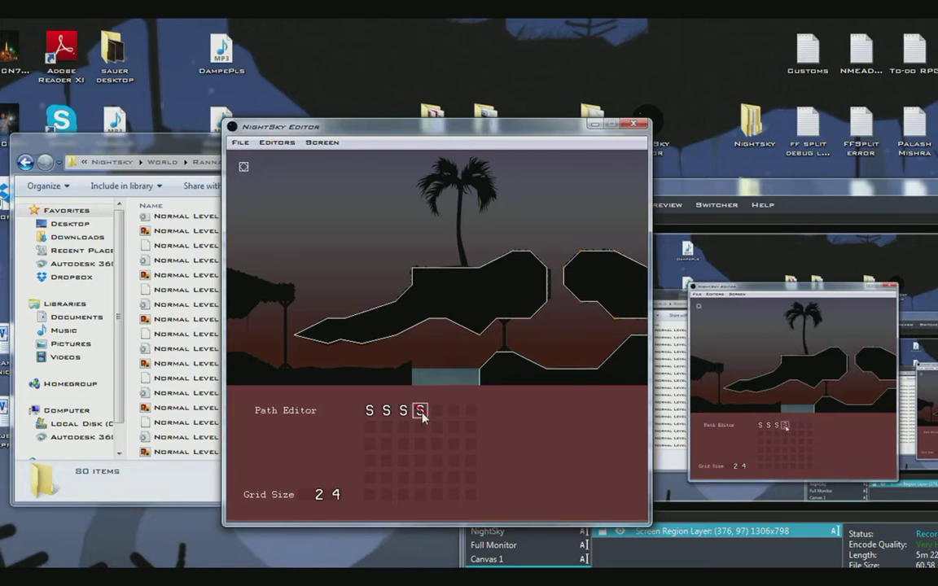
click(308, 200)
click(361, 200)
click(362, 267)
click(395, 253)
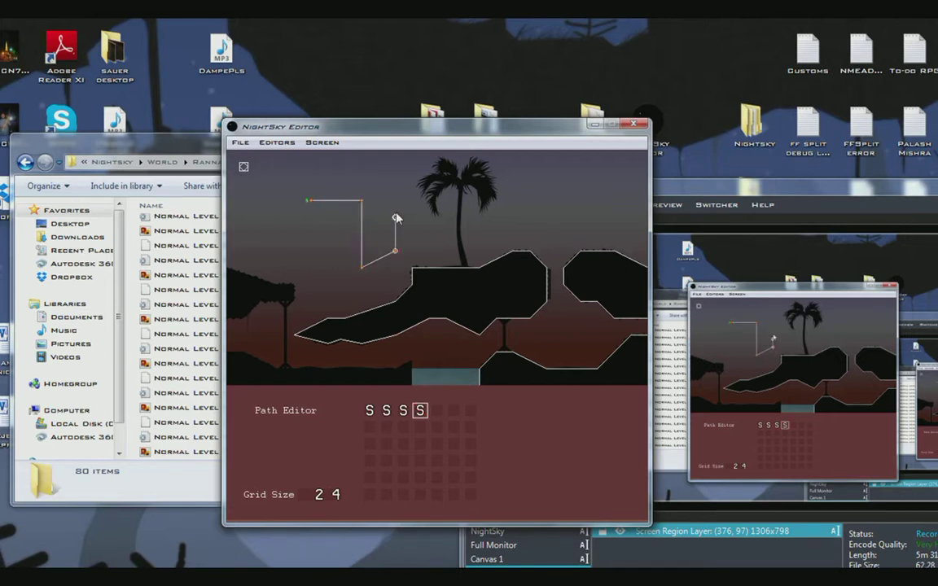
click(395, 201)
click(429, 216)
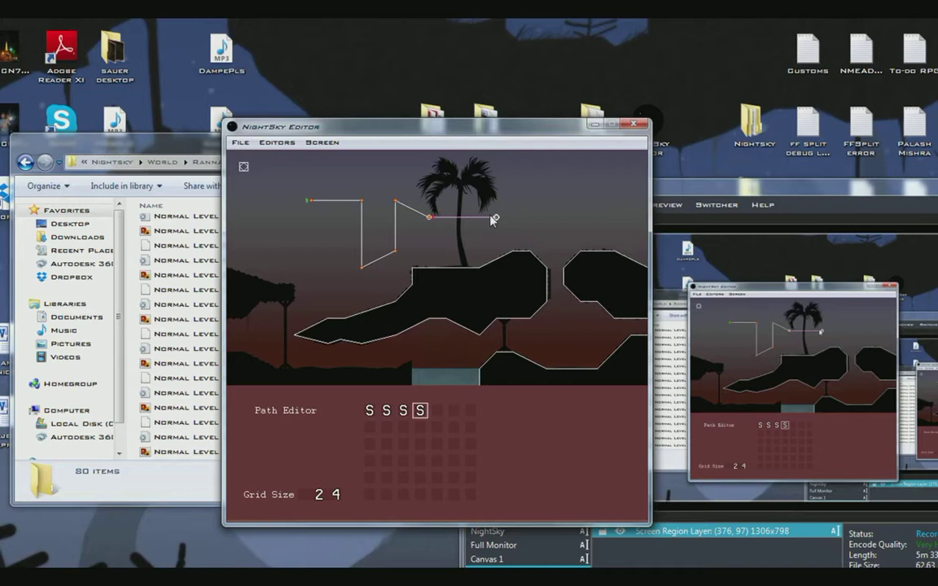
click(496, 216)
click(530, 185)
click(565, 203)
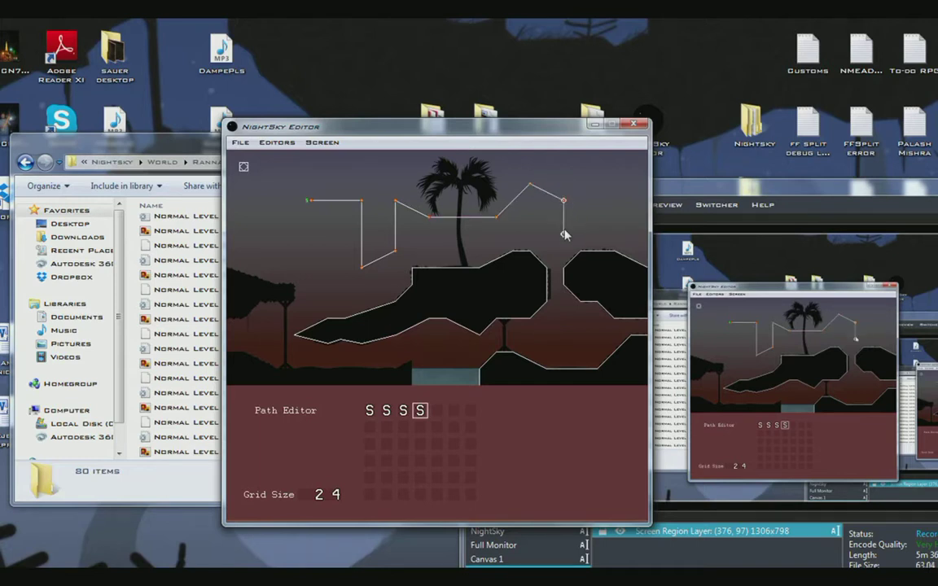
click(564, 235)
Step: Set the grid size to 6 and continue the fourth path with a small spiral below its starting point
click(330, 502)
click(329, 502)
scroll(328, 497, up, 2)
scroll(407, 251, down, 1)
scroll(404, 232, down, 1)
click(316, 230)
click(315, 242)
click(320, 246)
click(329, 239)
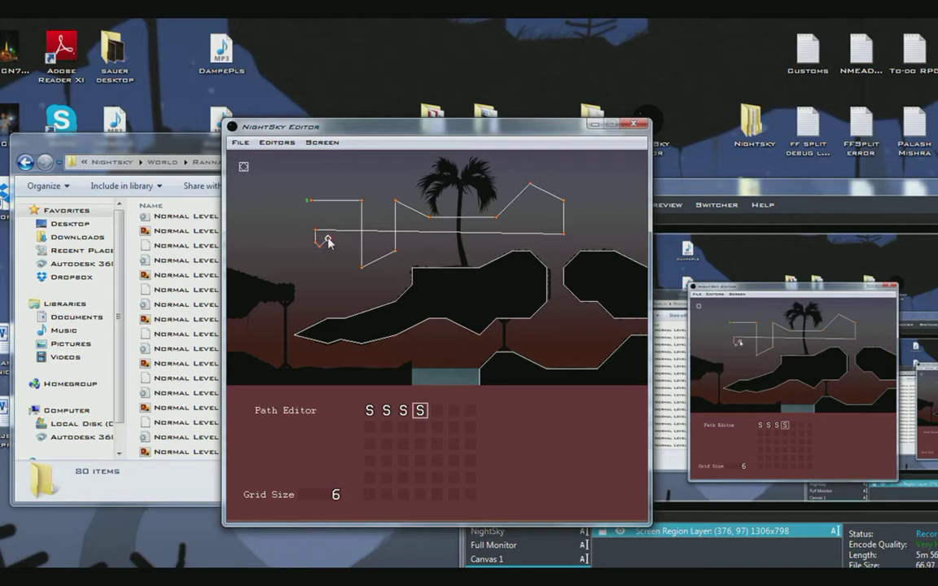
click(328, 234)
click(324, 229)
click(315, 221)
click(298, 226)
click(298, 233)
click(298, 242)
Step: Set the grid size to 1 and extend the path with a finely detailed curl just below the spiral
scroll(300, 246, down, 2)
click(326, 260)
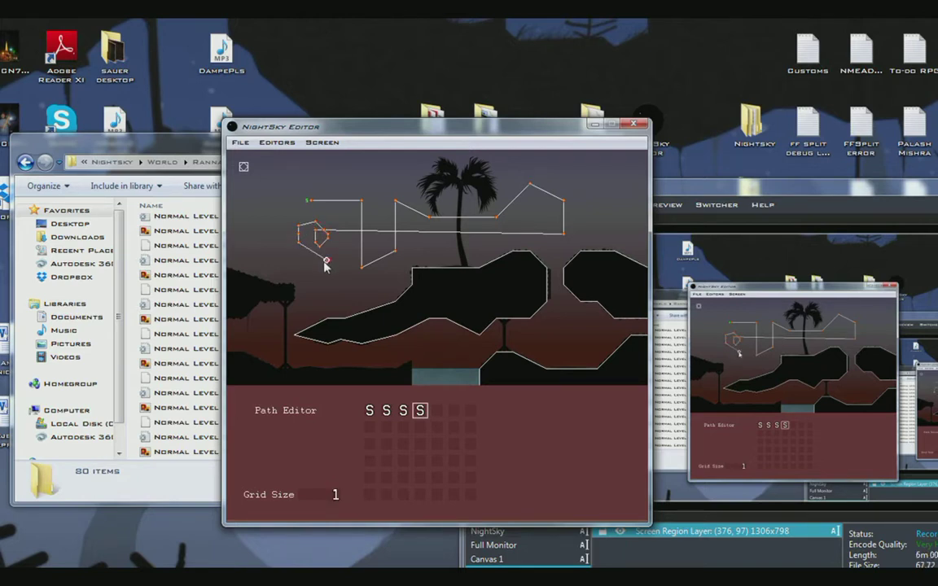
click(318, 267)
click(325, 264)
click(320, 261)
click(312, 263)
click(308, 270)
click(311, 274)
click(318, 281)
click(327, 281)
click(330, 276)
click(333, 268)
click(334, 260)
Step: Set the grid size back to 24 and finish the path with long segments ending over the central terrain
scroll(334, 259, up, 5)
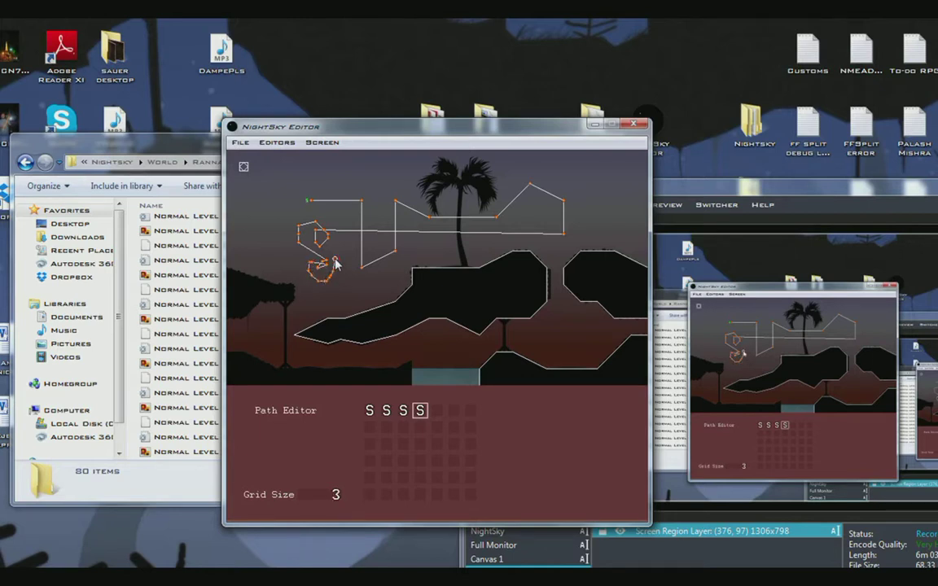
scroll(335, 260, up, 1)
click(345, 269)
click(346, 285)
click(317, 320)
click(360, 334)
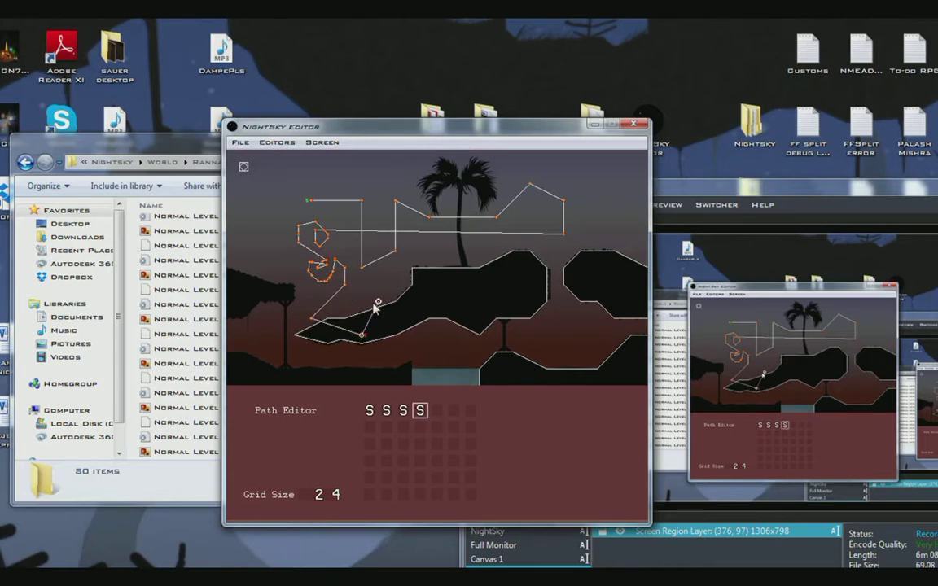
click(377, 300)
click(377, 283)
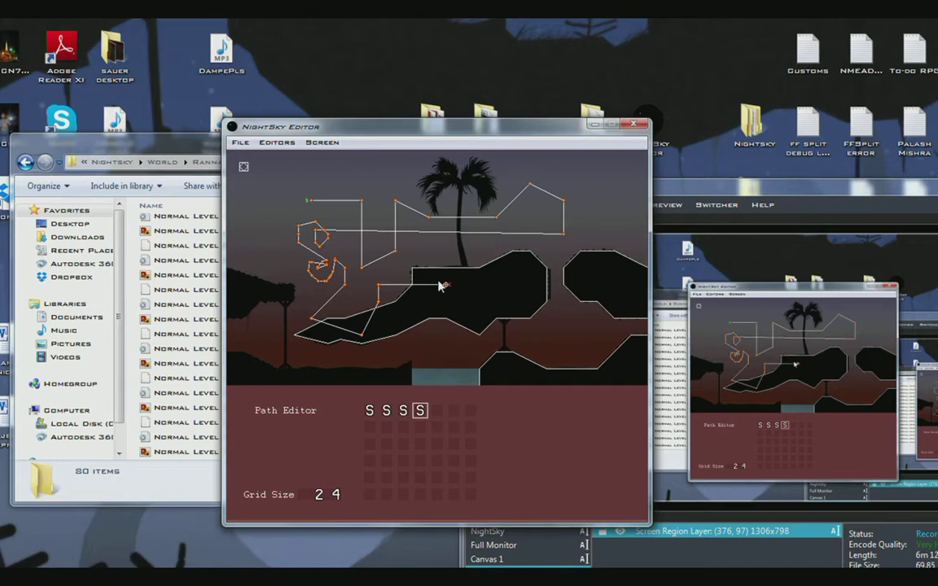
click(440, 285)
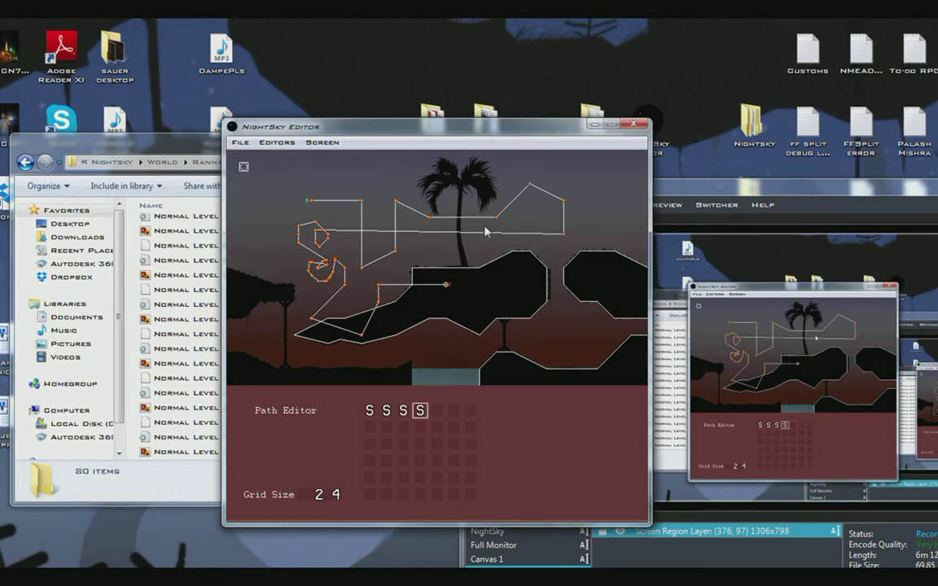
Step: Leave the Path Editor, reselect the terrain physical object, and review its path and type data
key(Escape)
click(245, 168)
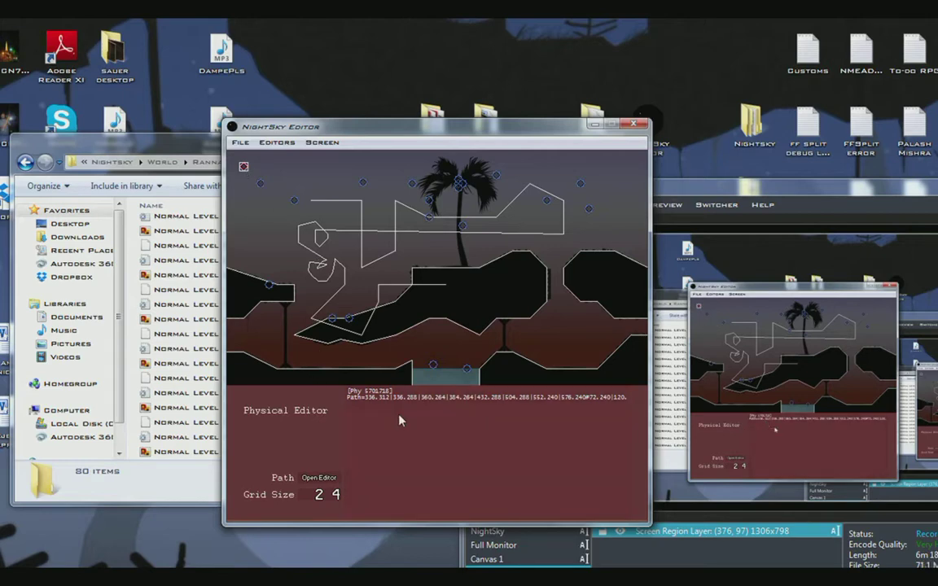
click(399, 420)
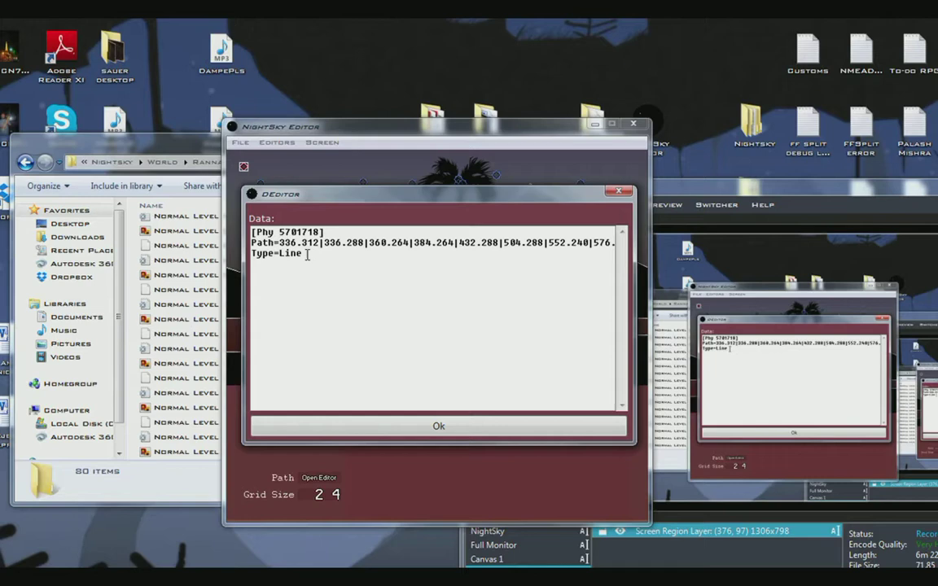
click(386, 430)
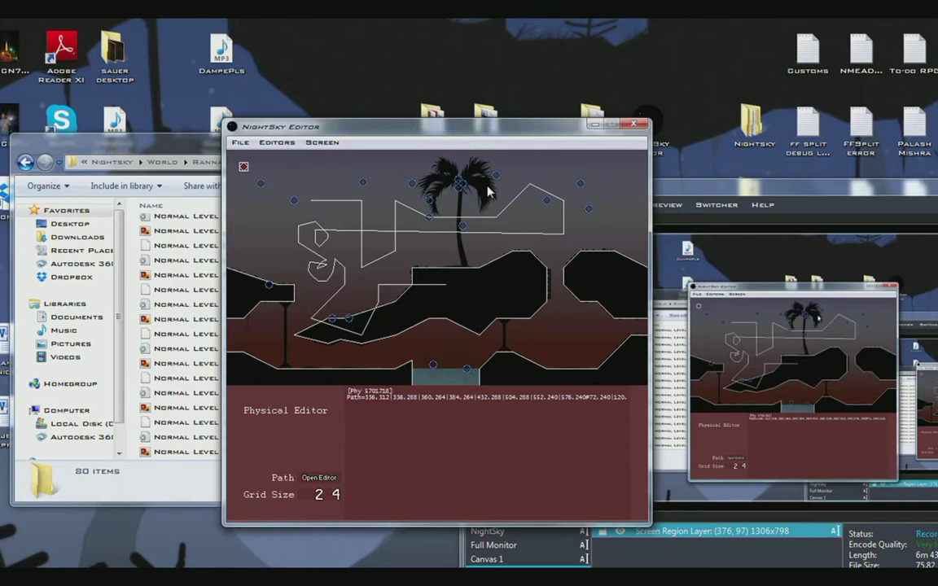
Step: Switch to the Joint Editor and check the neighbouring level screen for joints
key(j)
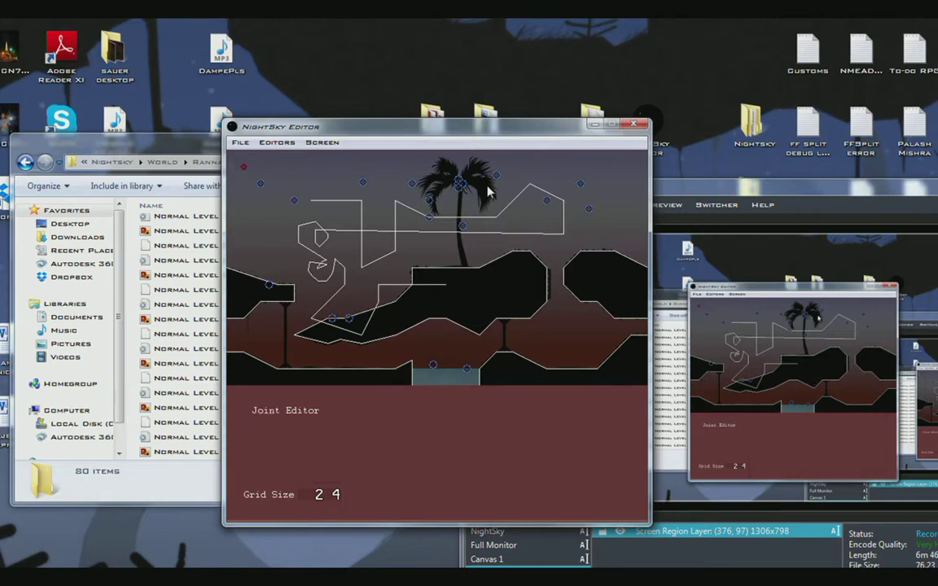
key(Right)
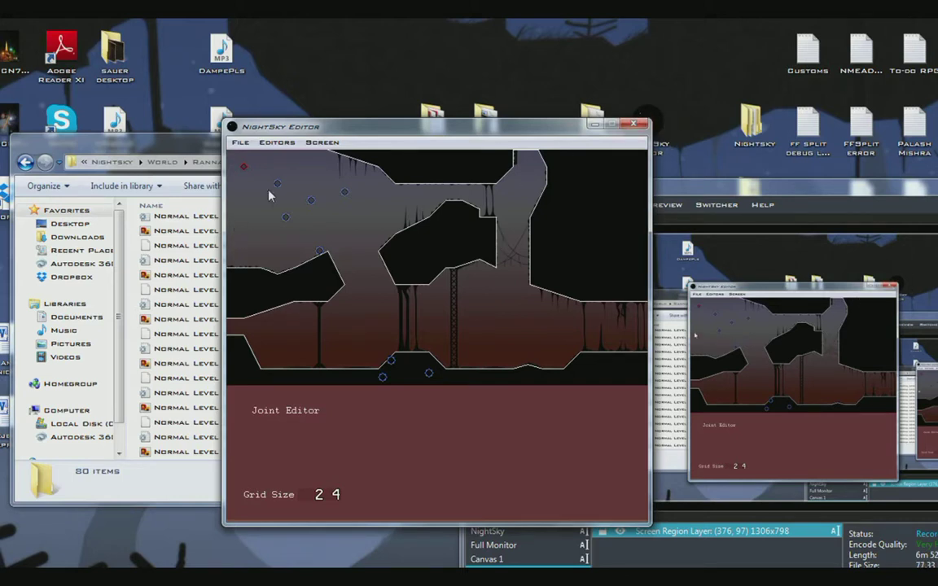
Step: Start a second NightSky Editor window and browse the Ranna Caverns level preview images, starting from Normal Level 10
double_click(675, 112)
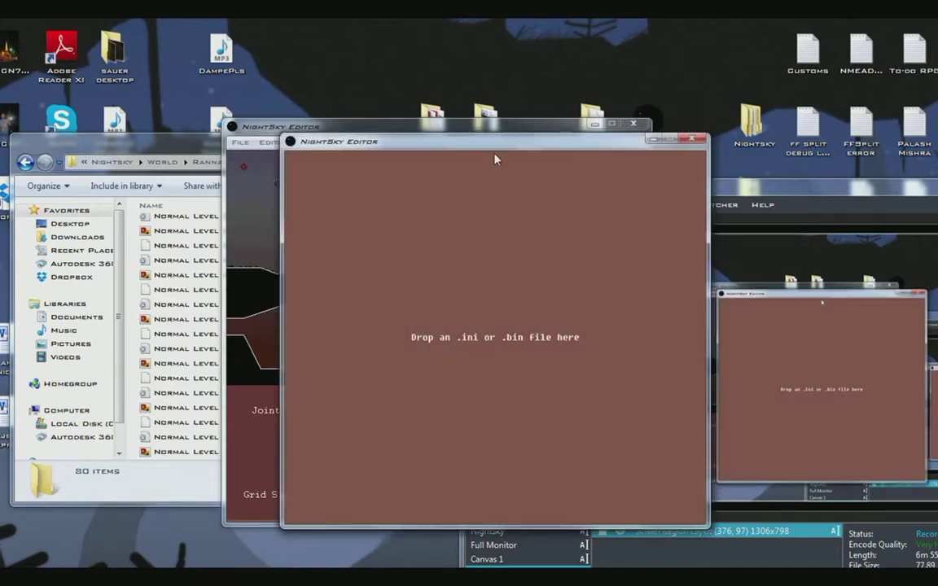
drag(489, 143, 446, 129)
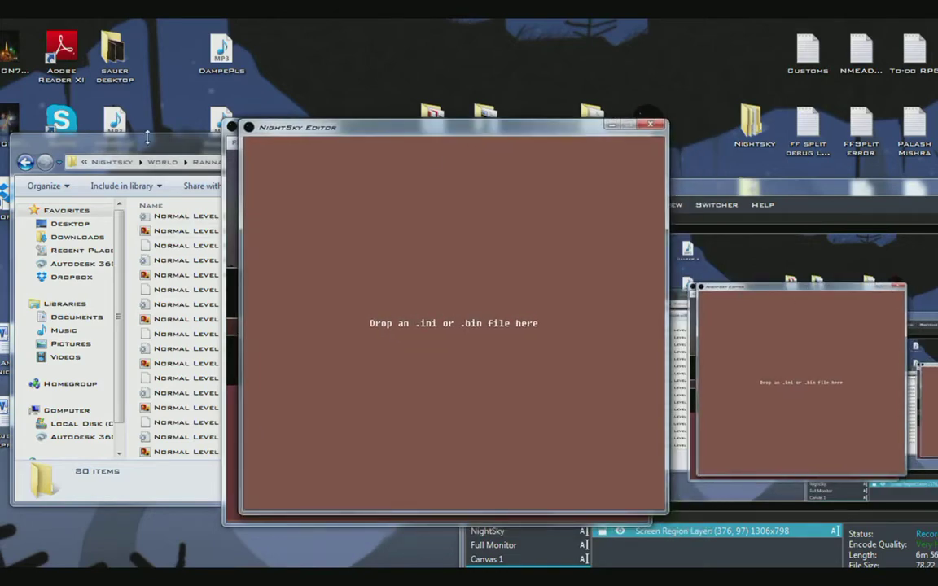
click(189, 318)
double_click(187, 318)
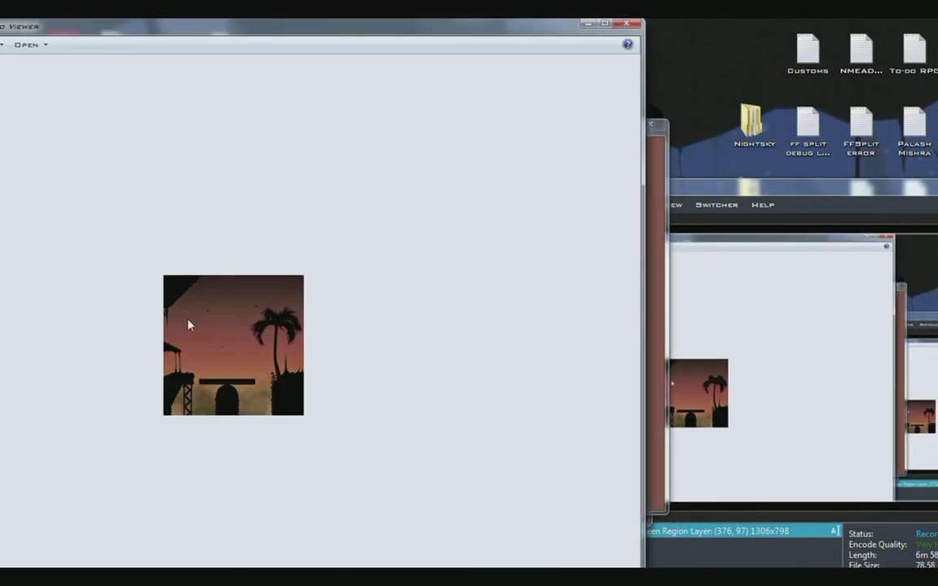
key(Right)
key(Right)
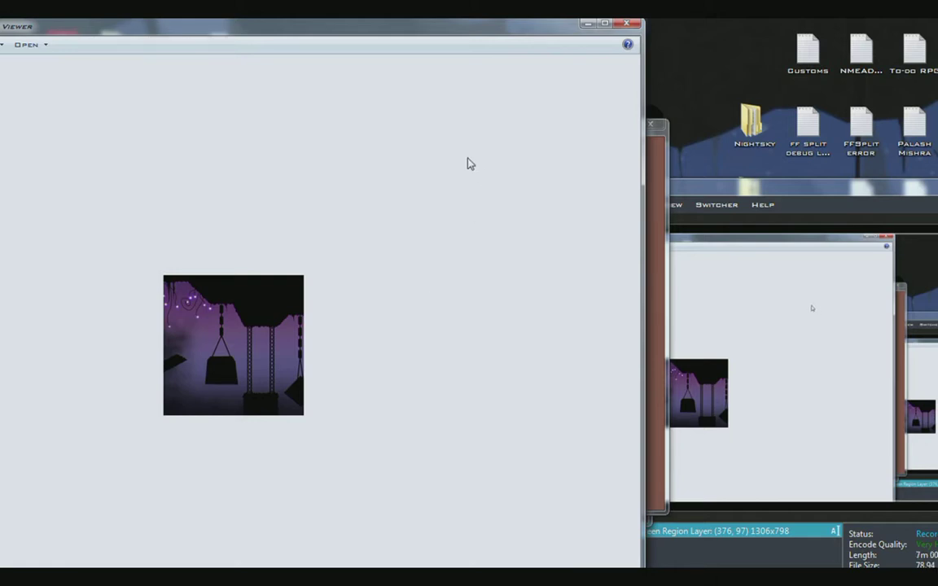
click(626, 23)
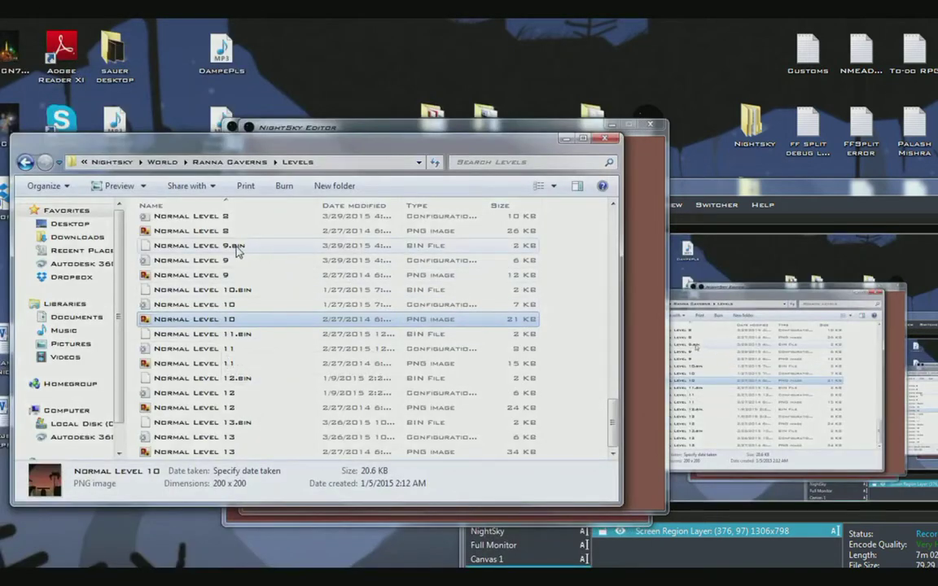
Step: Load the Normal Level 8 configuration file into the new editor window and show its joints in the Joint Editor
click(190, 218)
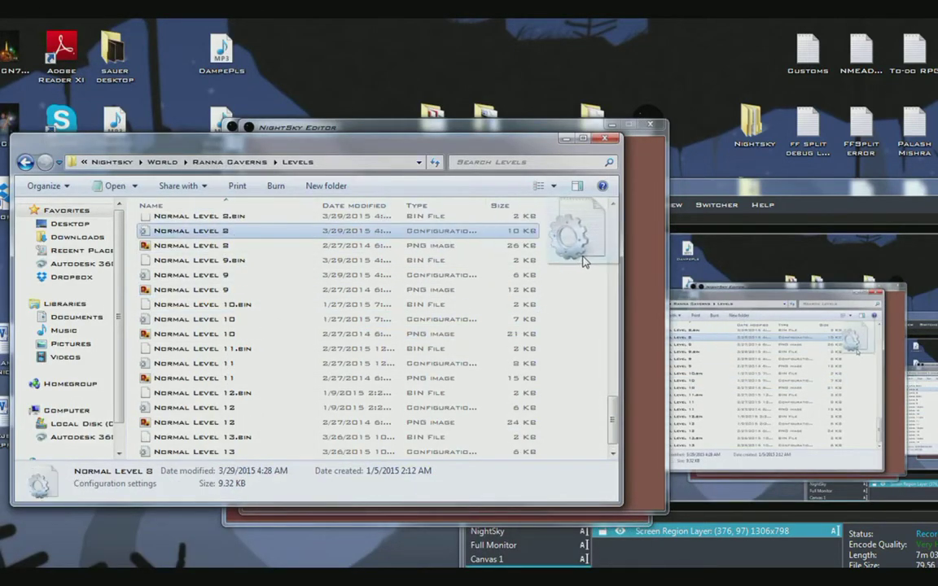
click(649, 261)
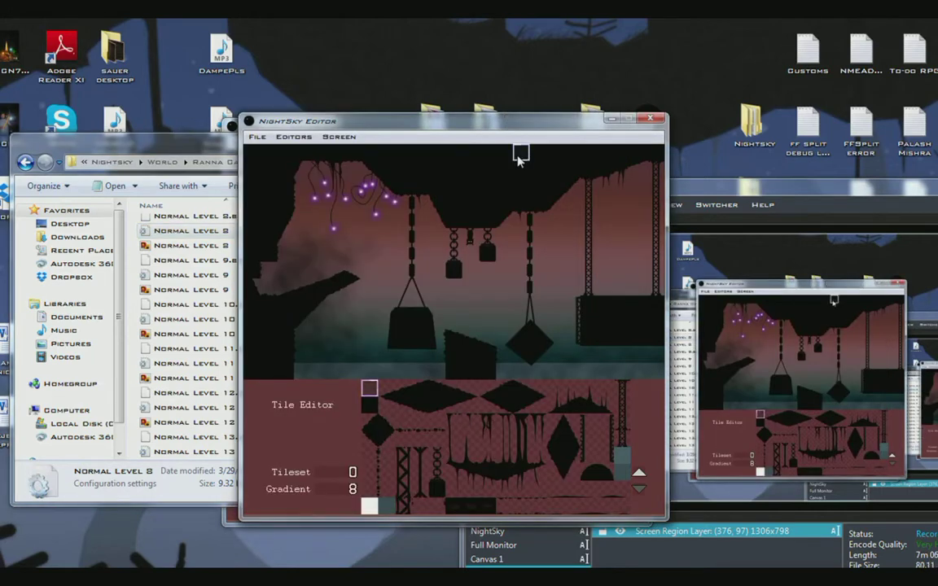
key(F3)
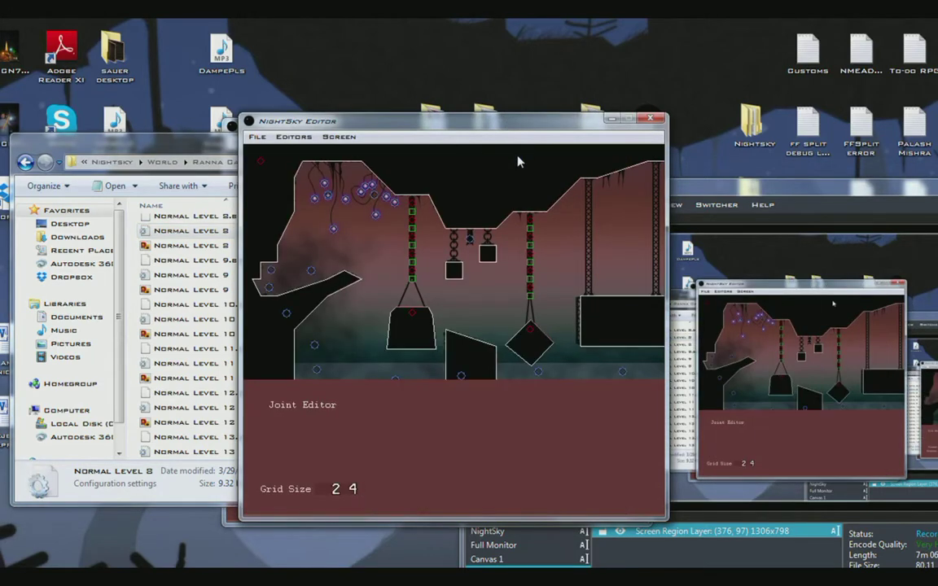
Step: Place a joint in the open space beside the bell-shaped weight's chain, and compare its data with a pivot joint on that chain
click(376, 252)
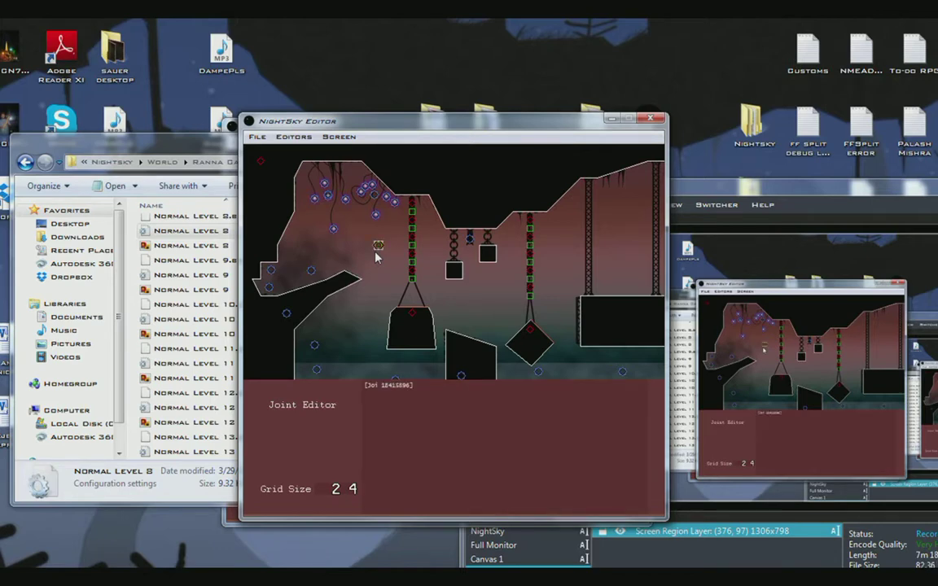
click(411, 275)
click(413, 314)
click(396, 391)
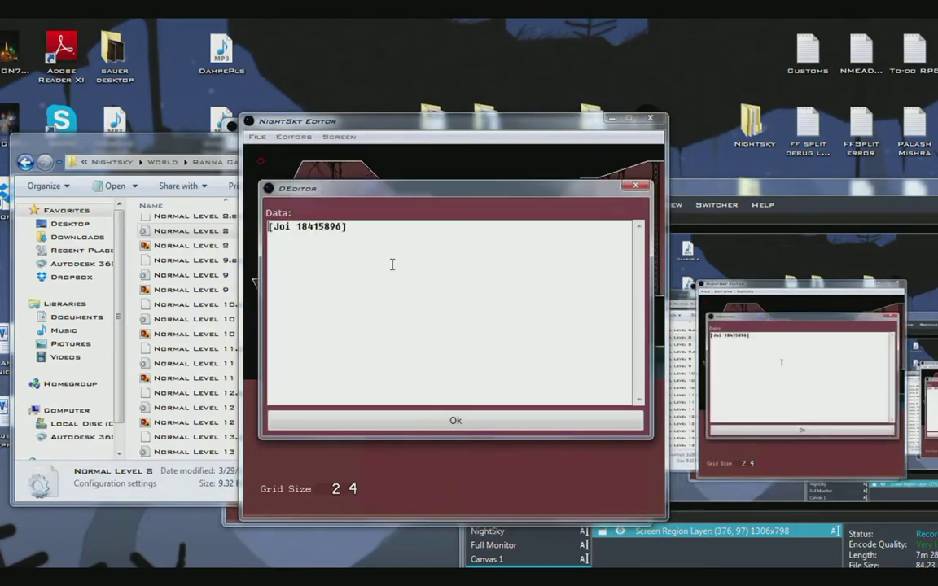
click(440, 421)
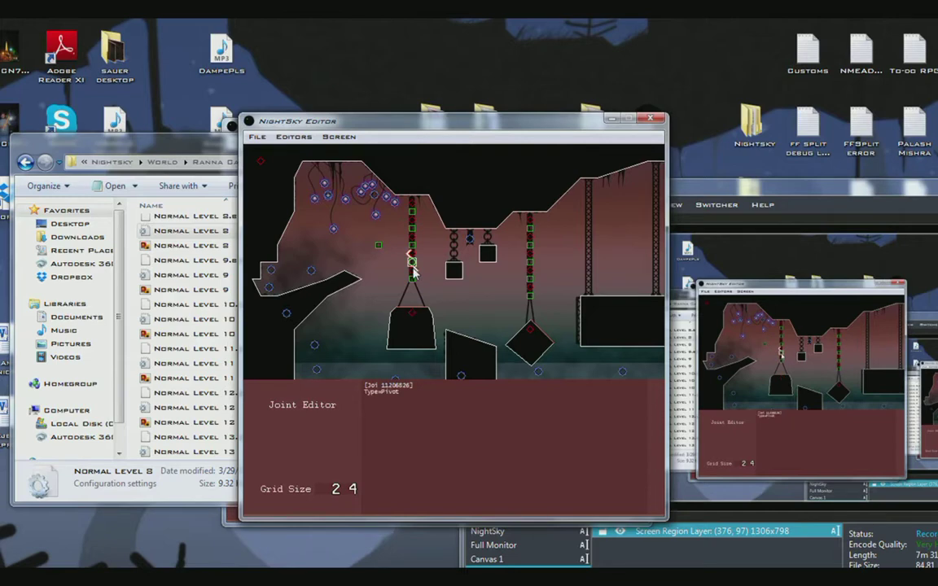
click(407, 402)
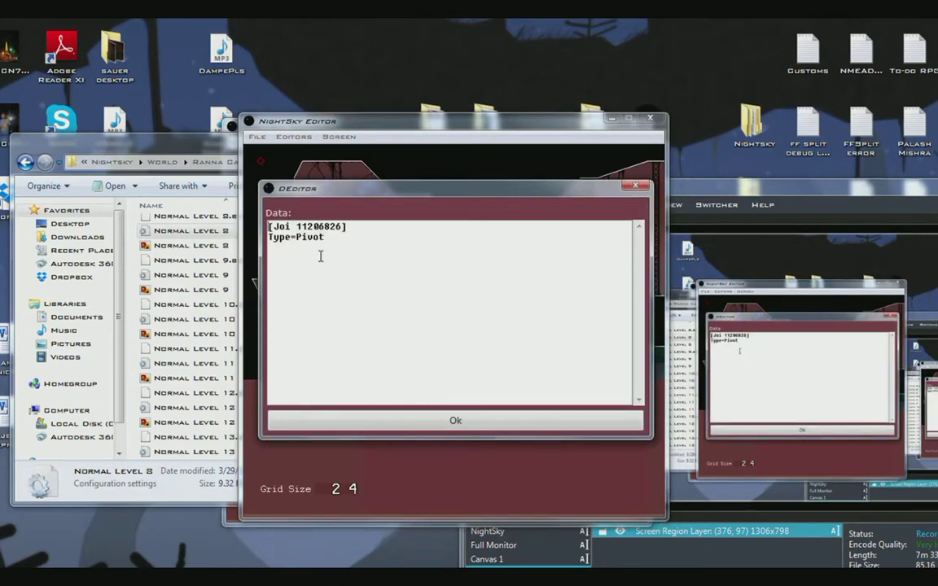
click(413, 430)
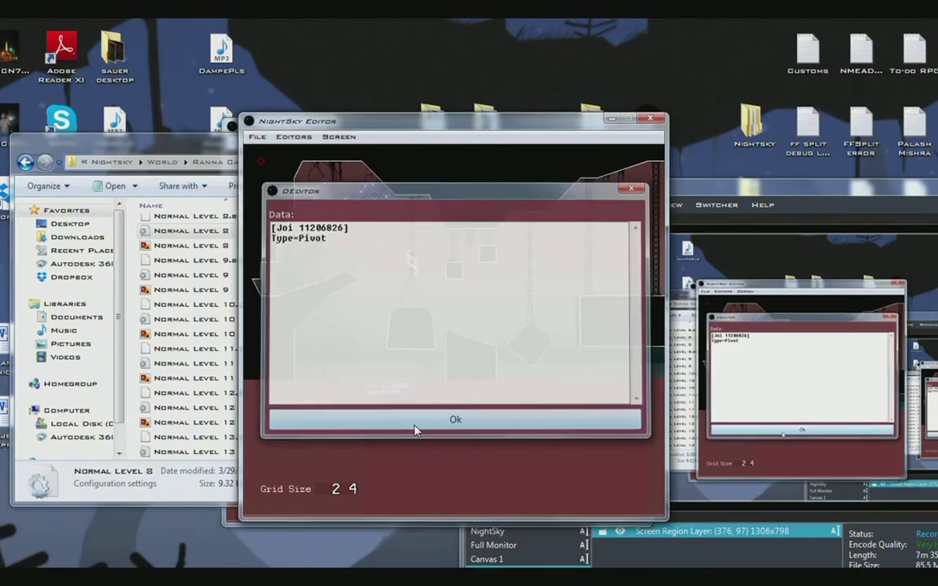
Step: Examine the joints around the hanging platform on the neighbouring screen, and return to the screen with the bell-shaped weight
key(Right)
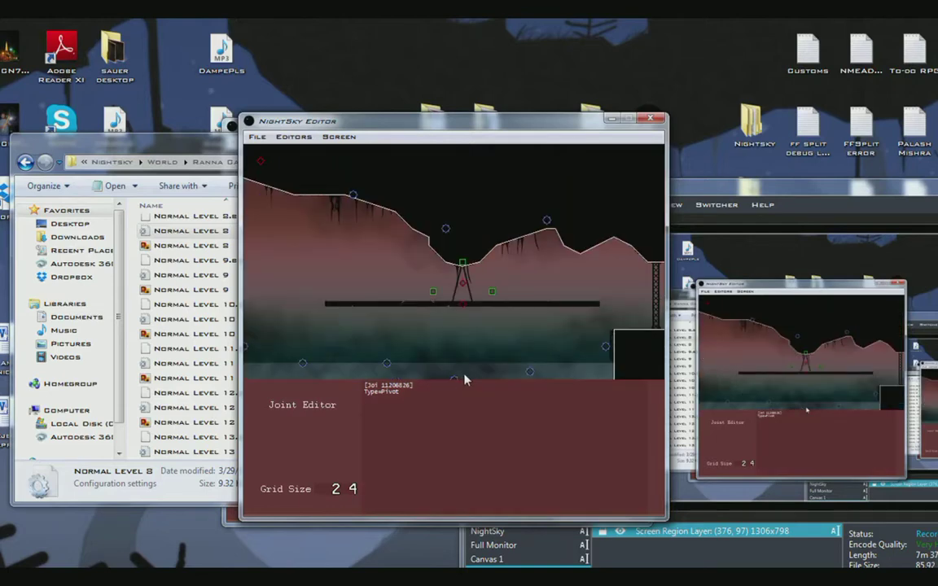
click(492, 293)
click(461, 262)
click(433, 292)
key(Left)
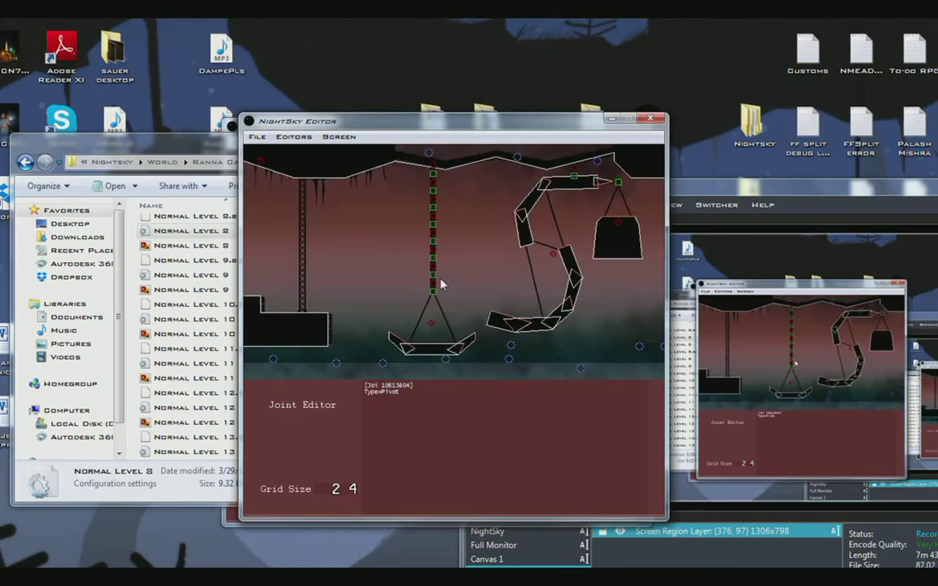
key(Left)
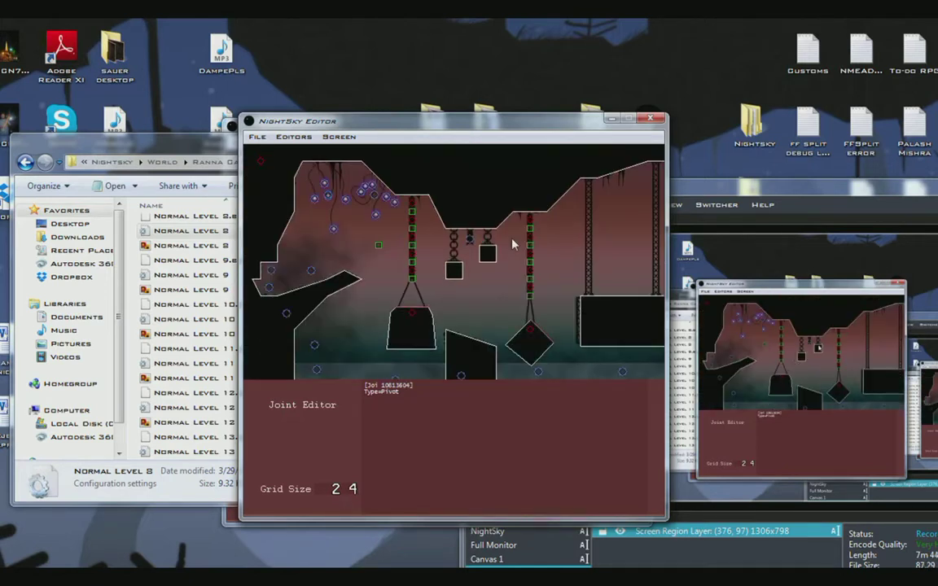
Step: Compare the joints and physical links of the bell-shaped weight's chain by alternating between the Joint Editor and Physical Editor
click(413, 281)
key(p)
click(414, 208)
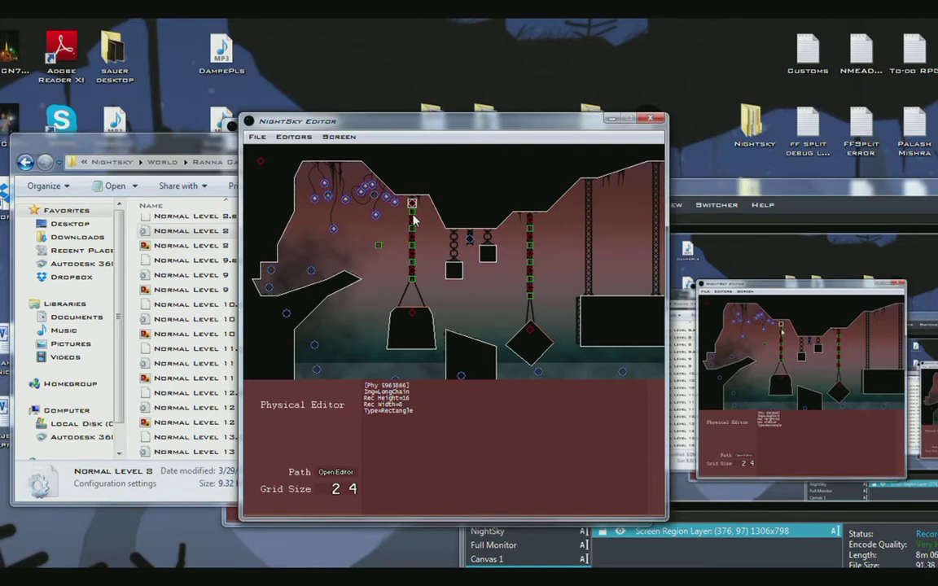
key(Tab)
click(411, 206)
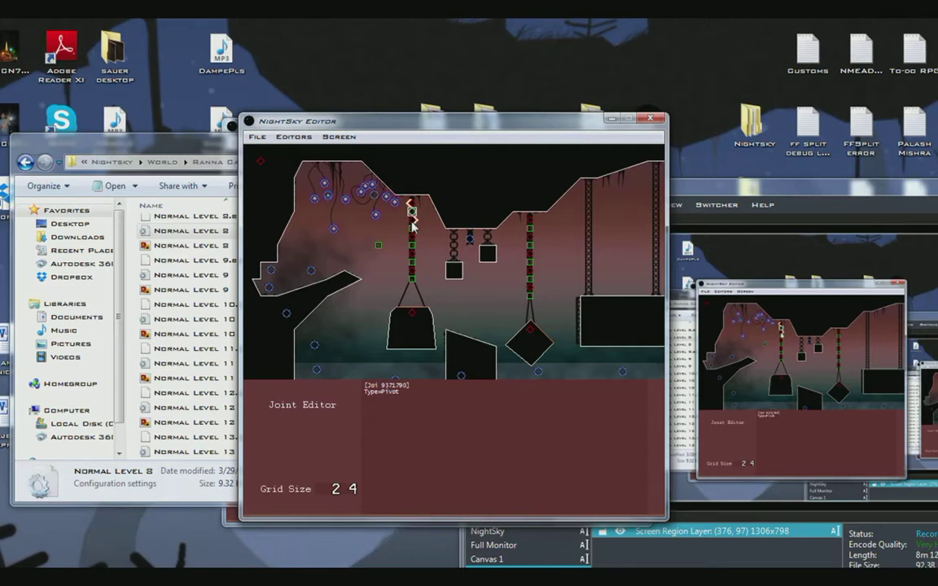
click(412, 223)
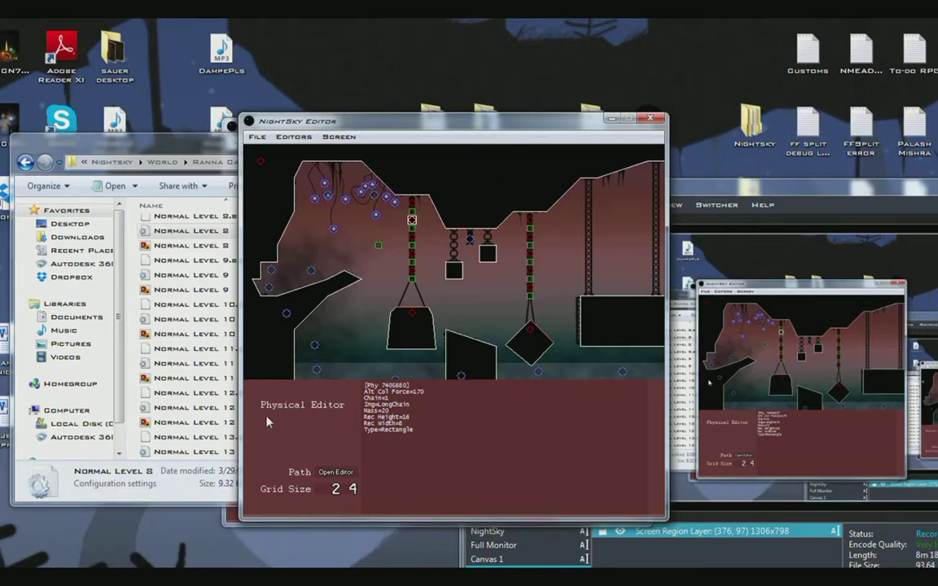
Step: Bring the first editor window forward and inspect the data of a star object in the Object Editor
click(232, 522)
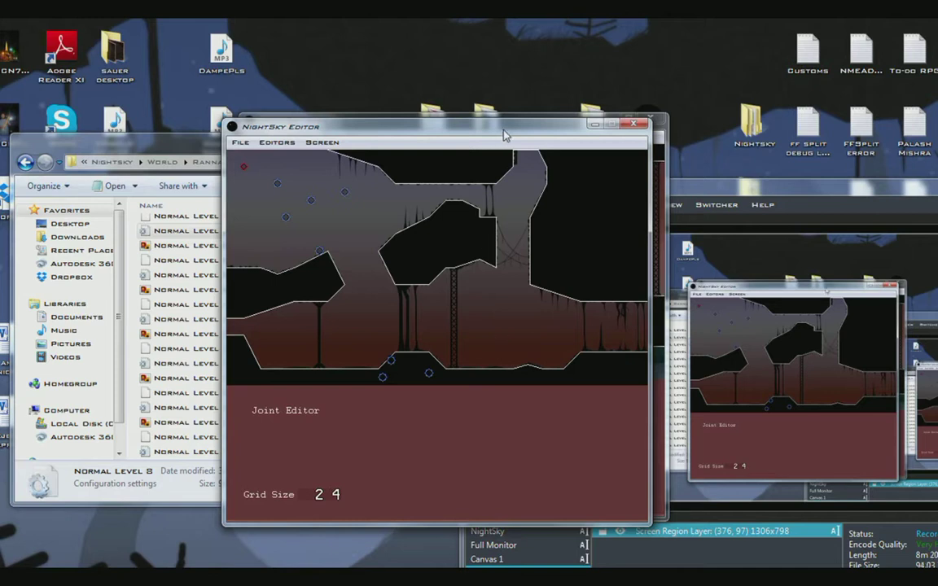
drag(504, 130, 512, 134)
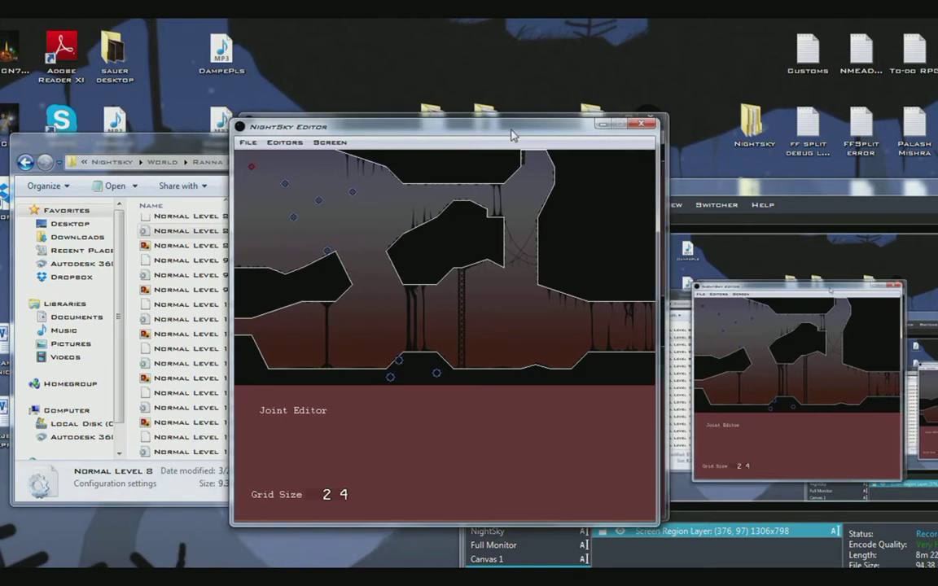
key(Tab)
click(355, 193)
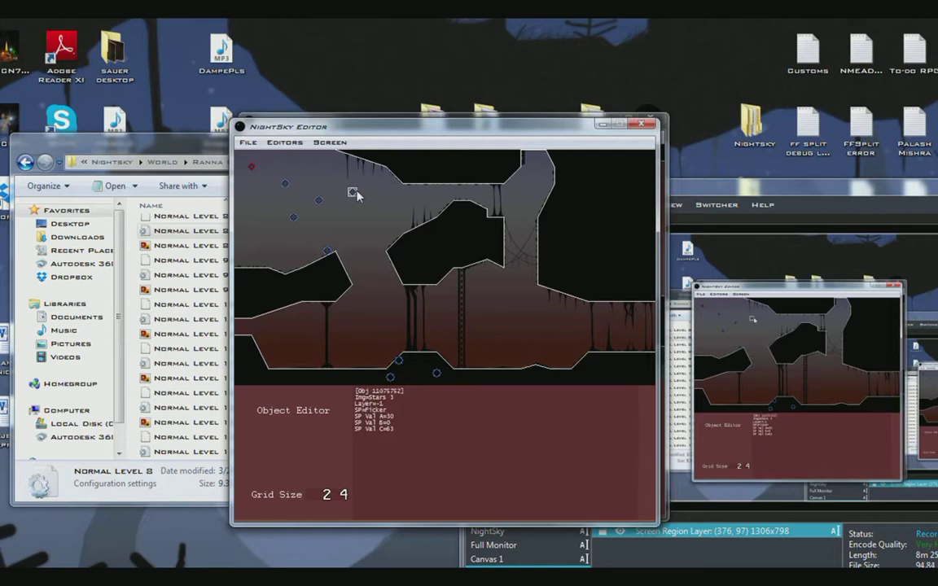
click(368, 231)
Step: Move the lower-left Variant 2 fern object to the cave floor's edge, further left of the small mound
click(390, 377)
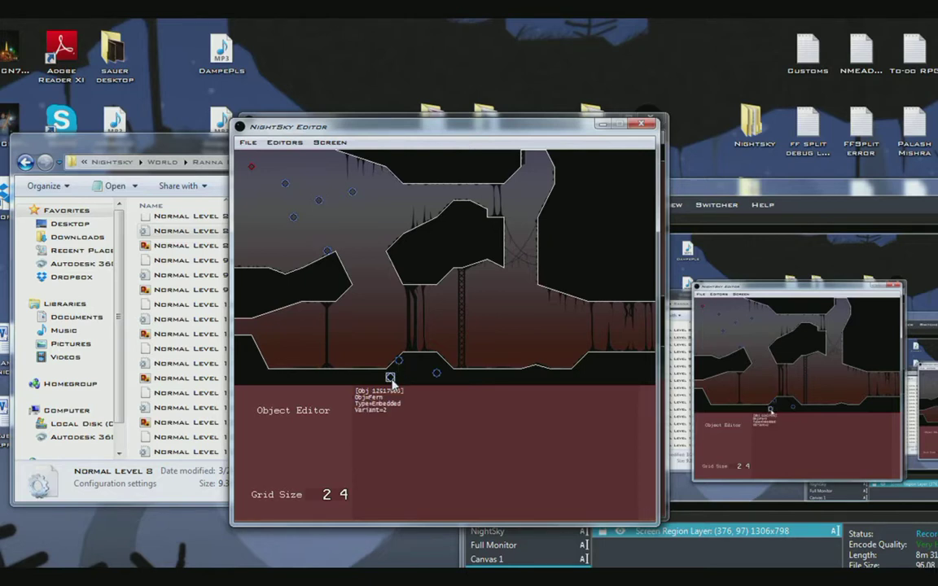
drag(392, 382, 357, 370)
click(154, 135)
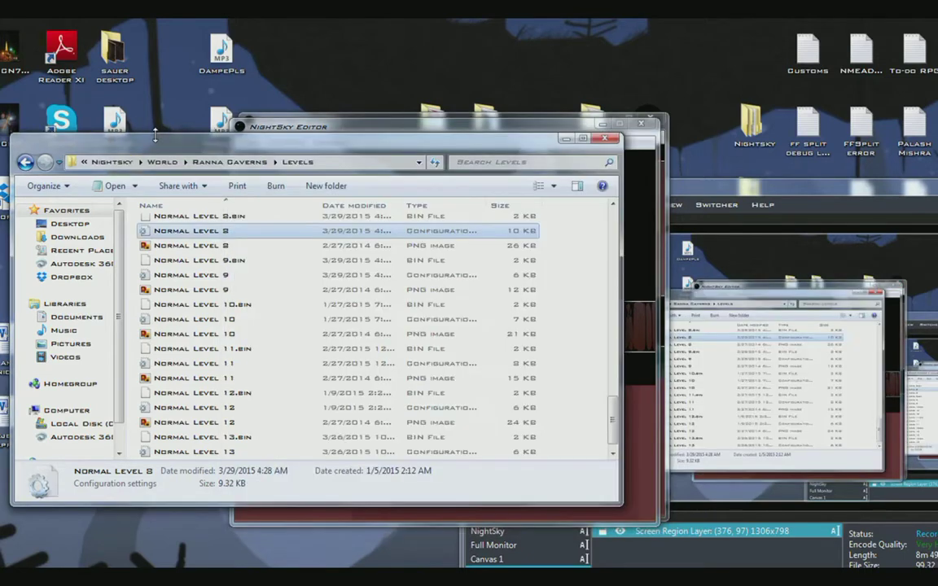
Step: Return to the editor and check the data of the remaining fern objects and the Stars 1 object
click(520, 119)
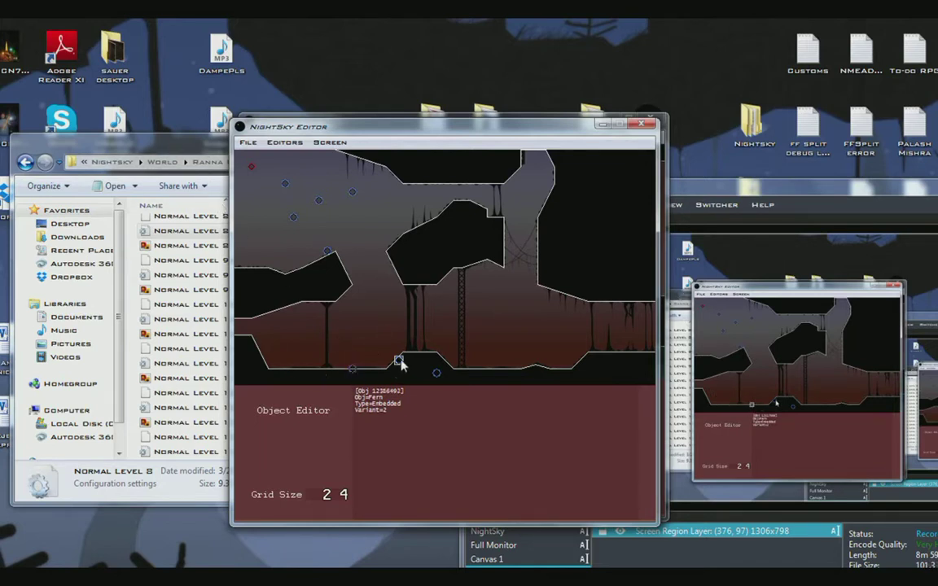
click(436, 373)
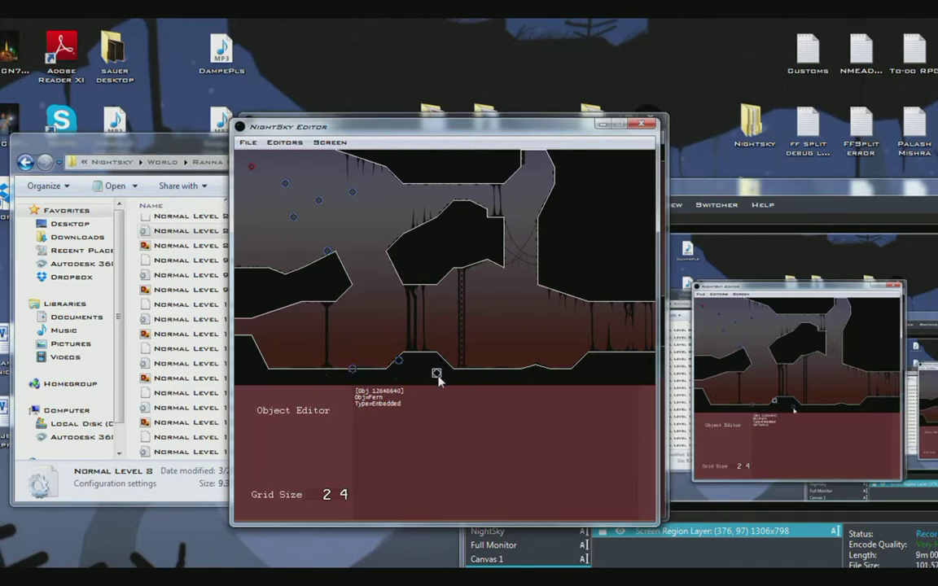
click(319, 202)
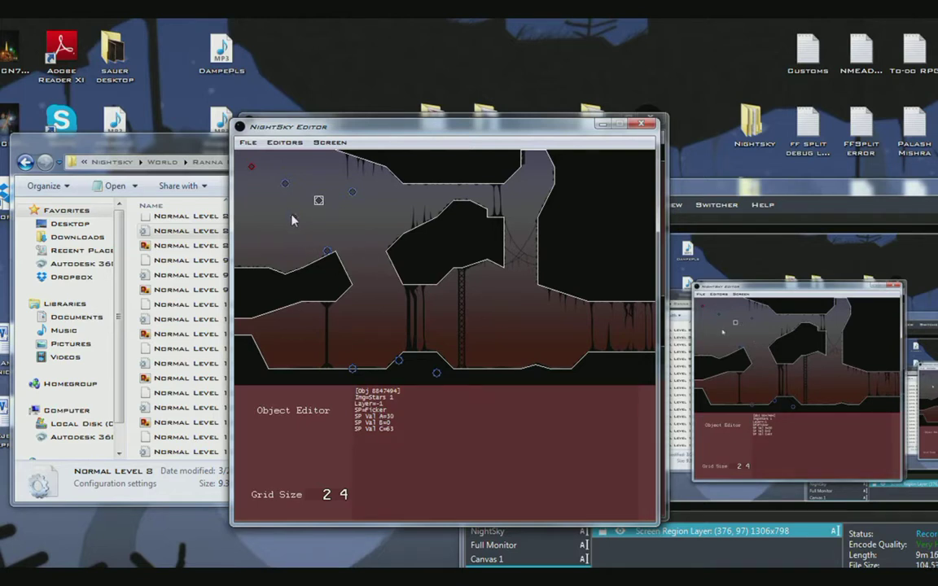
Step: Inspect the palm tree objects on the adjacent screen and view the full data of the embedded Start object beside them
key(Left)
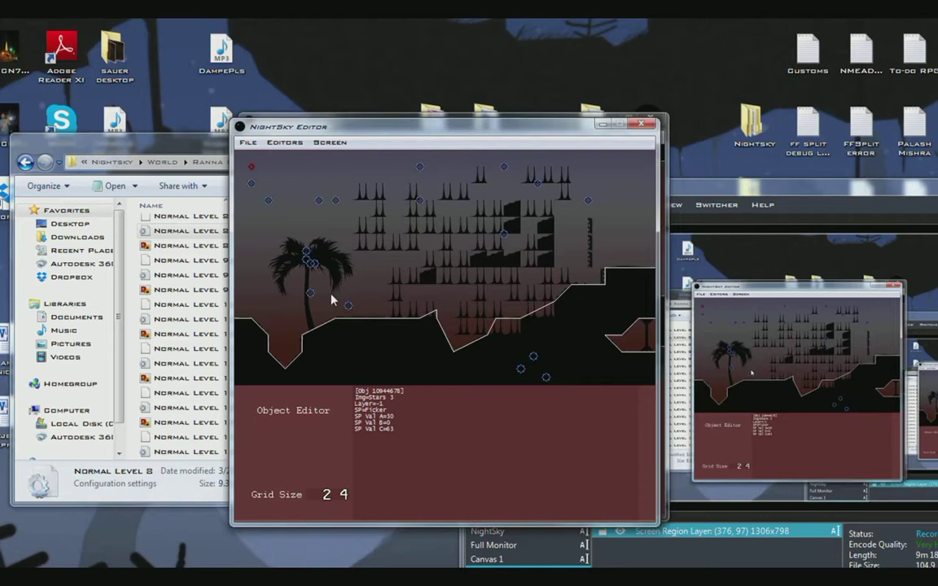
click(310, 262)
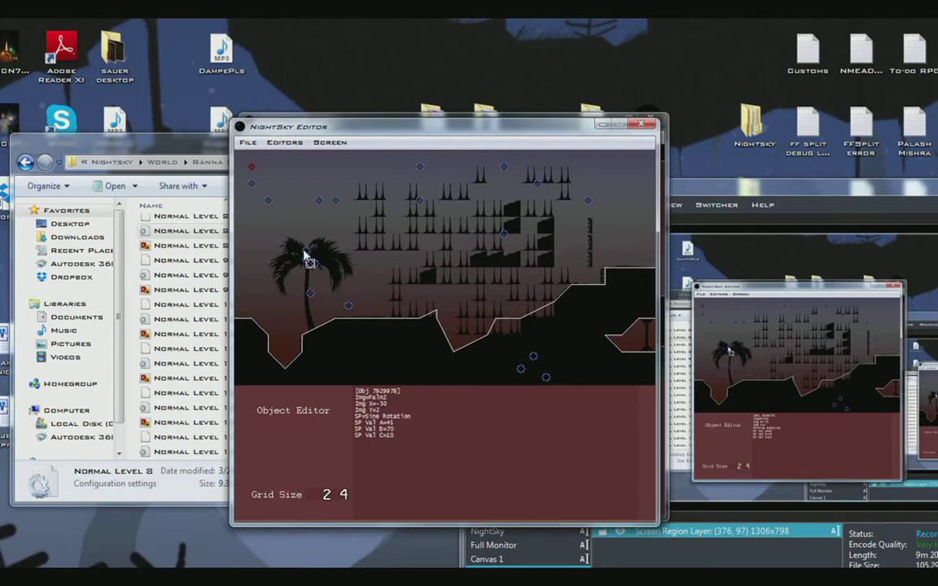
click(310, 294)
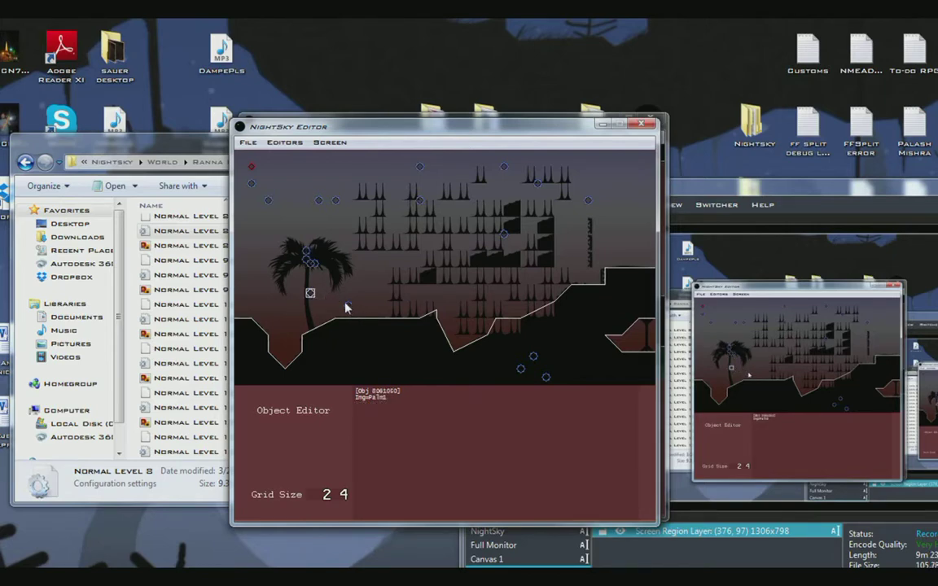
click(347, 306)
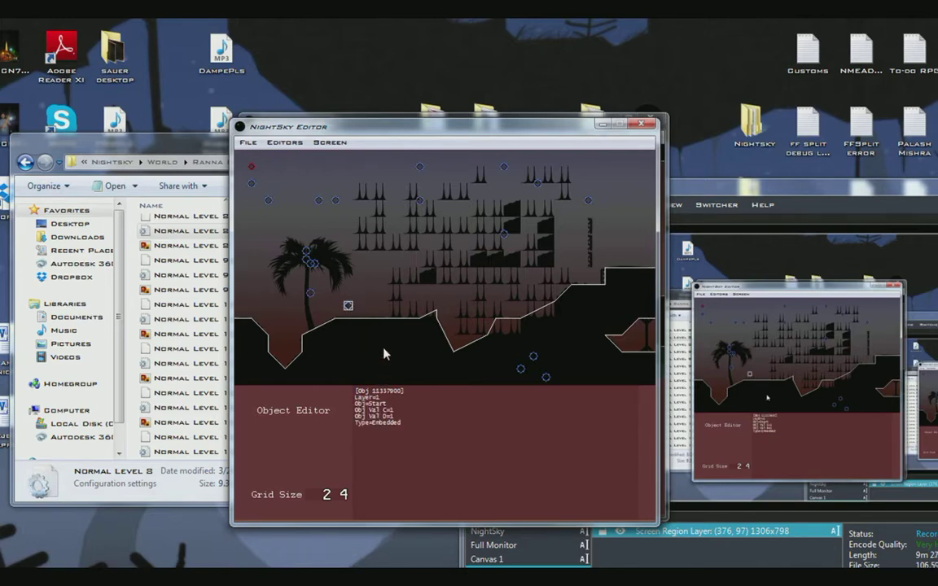
click(408, 418)
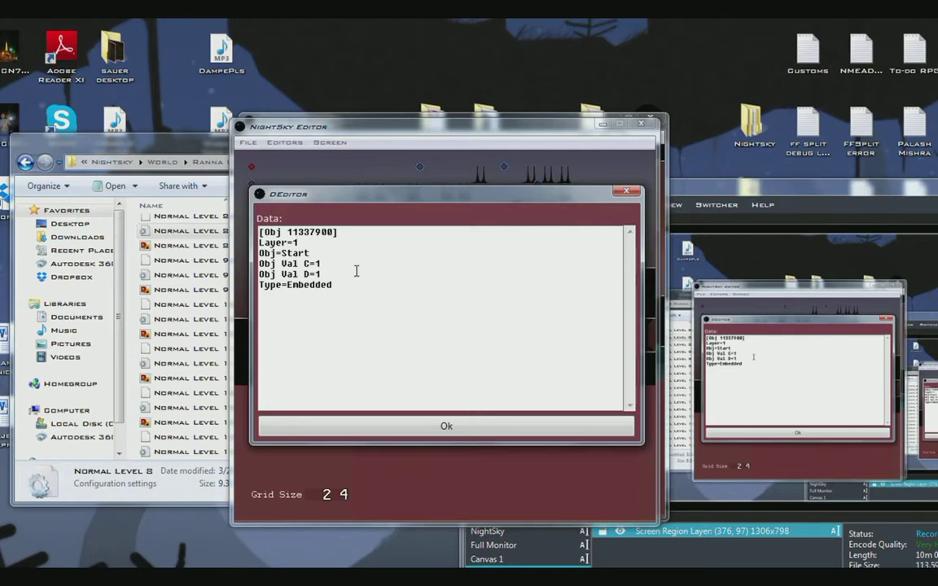
click(399, 430)
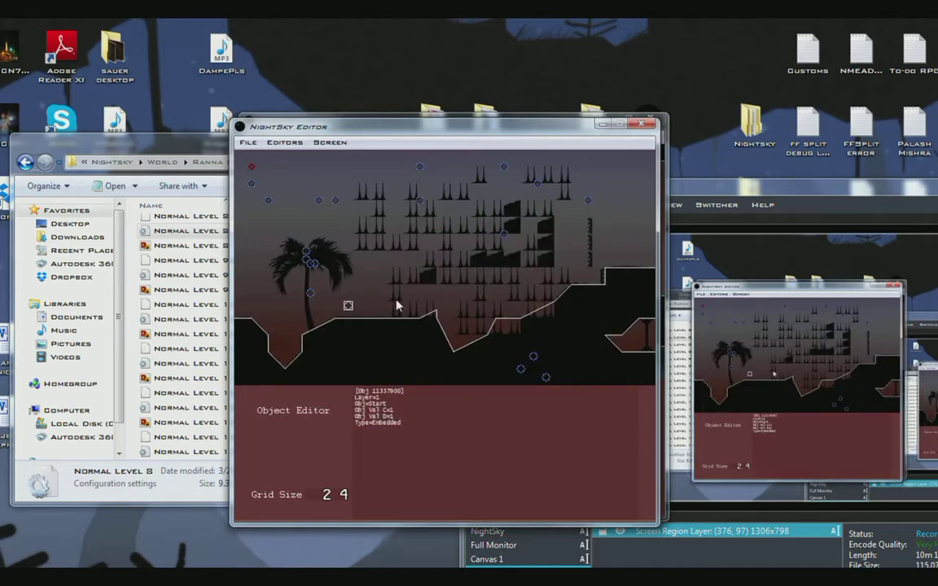
Step: Close both open editor windows and load the Normal Level 10 configuration file into a fresh editor window
click(527, 115)
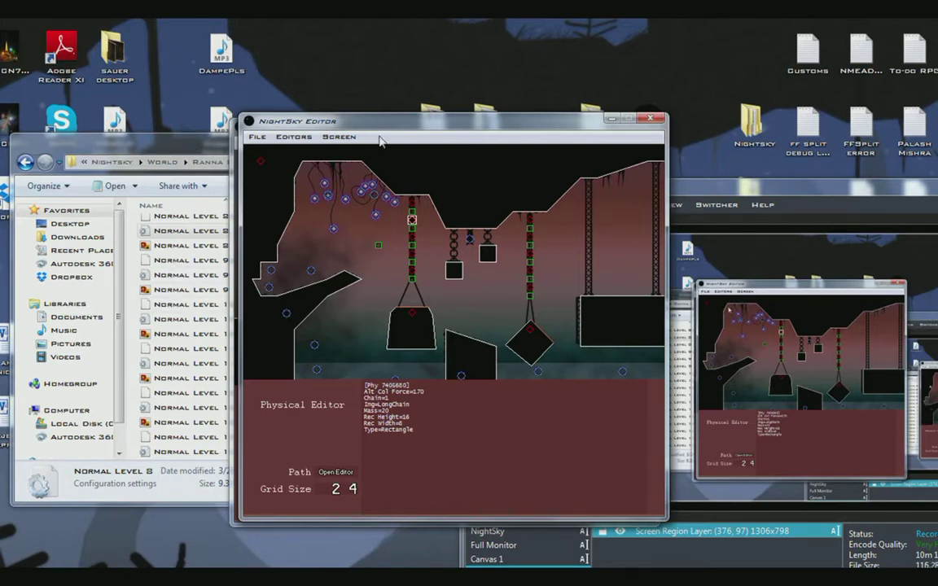
click(659, 119)
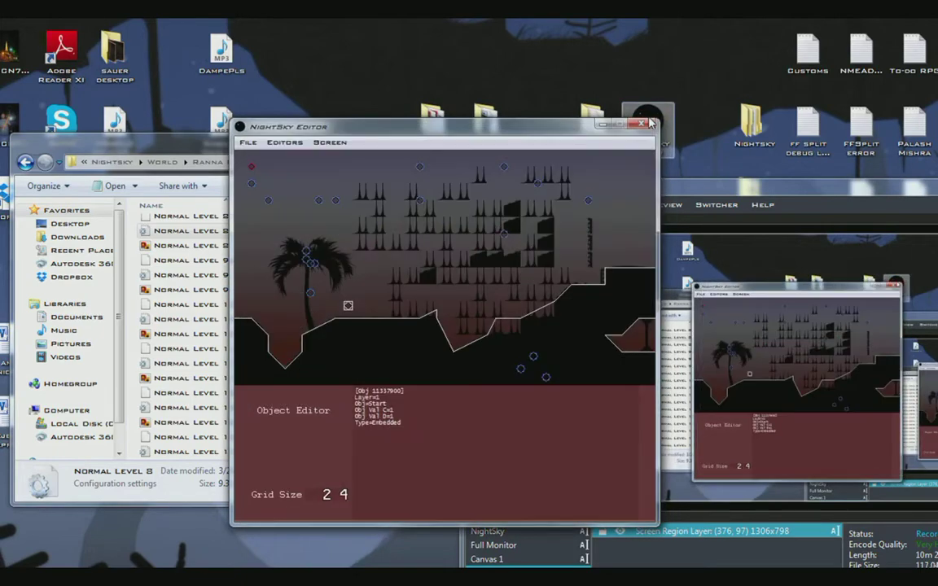
click(650, 124)
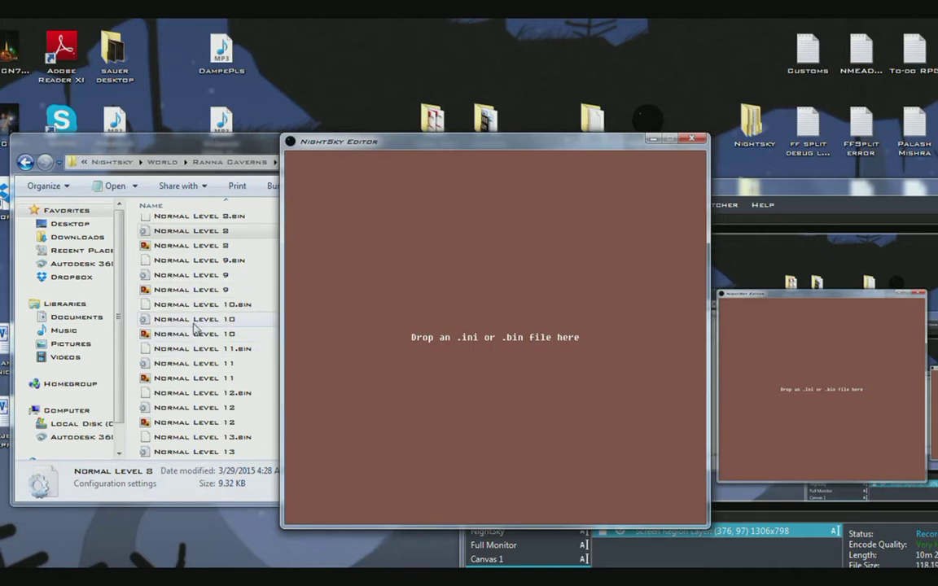
drag(194, 323, 472, 329)
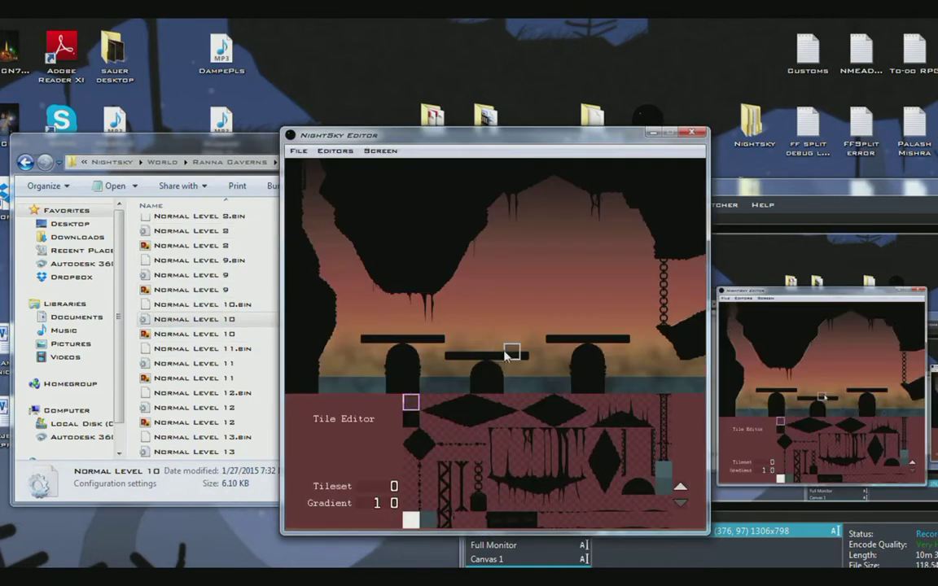
Step: Compare the Secret Exit and Secret Door objects on the level's next screen, using the Object Editor
key(Right)
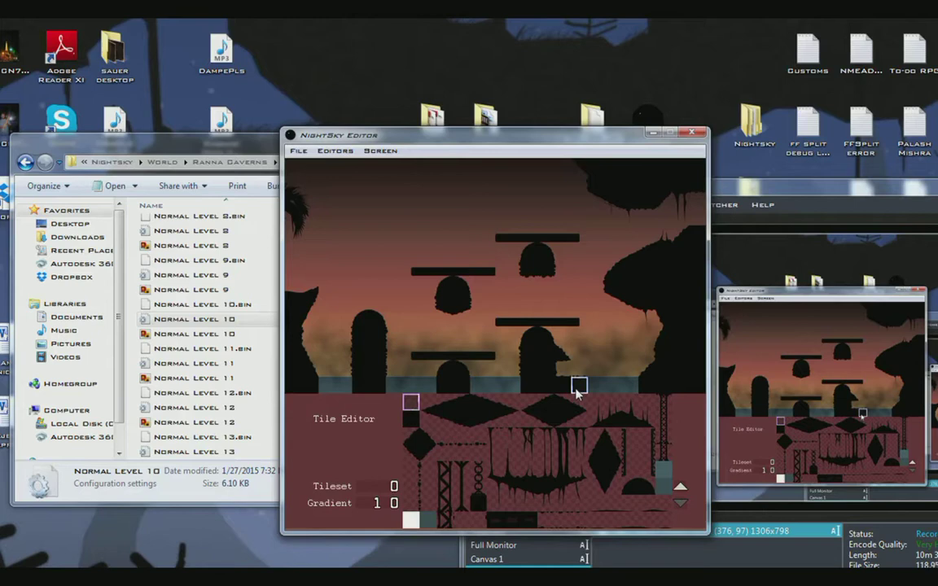
key(F2)
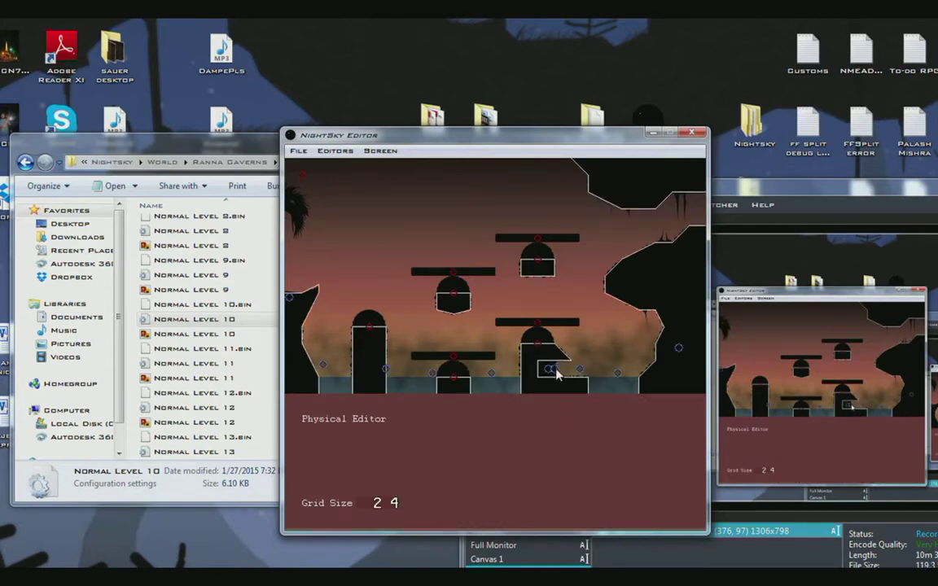
key(Tab)
click(555, 371)
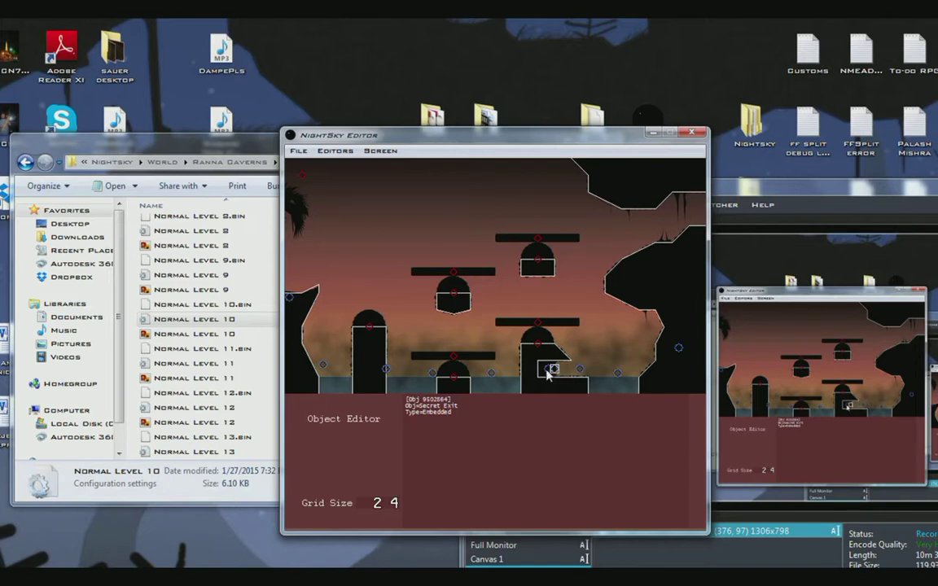
click(547, 371)
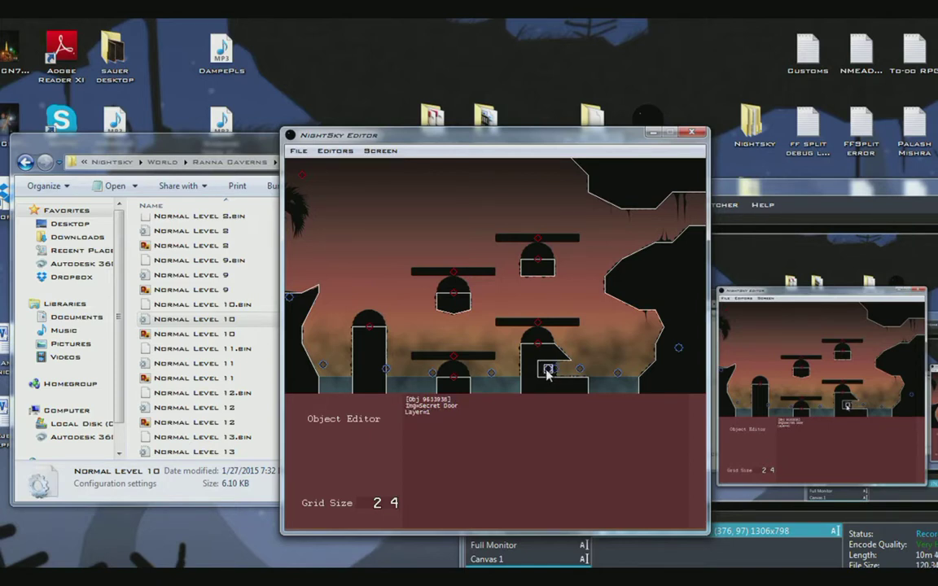
click(556, 372)
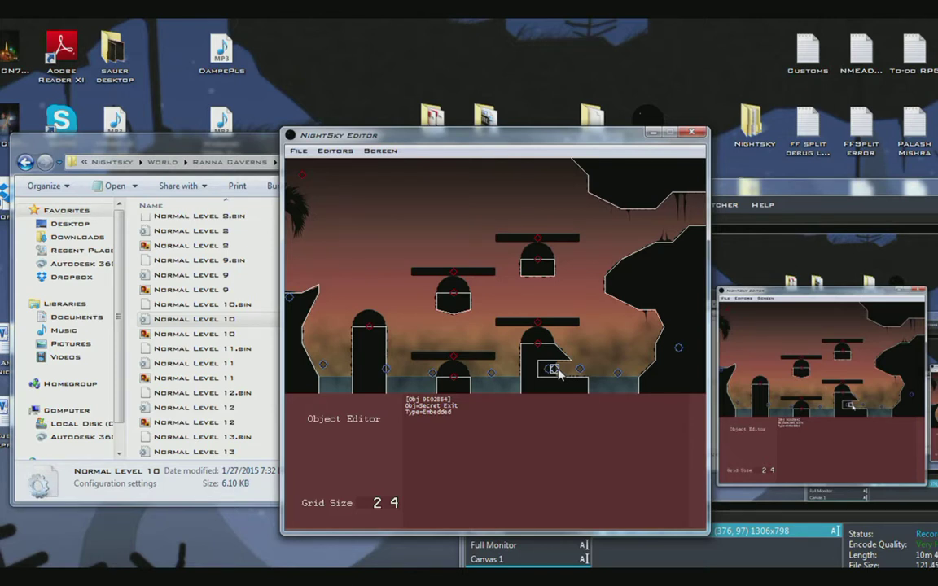
click(547, 371)
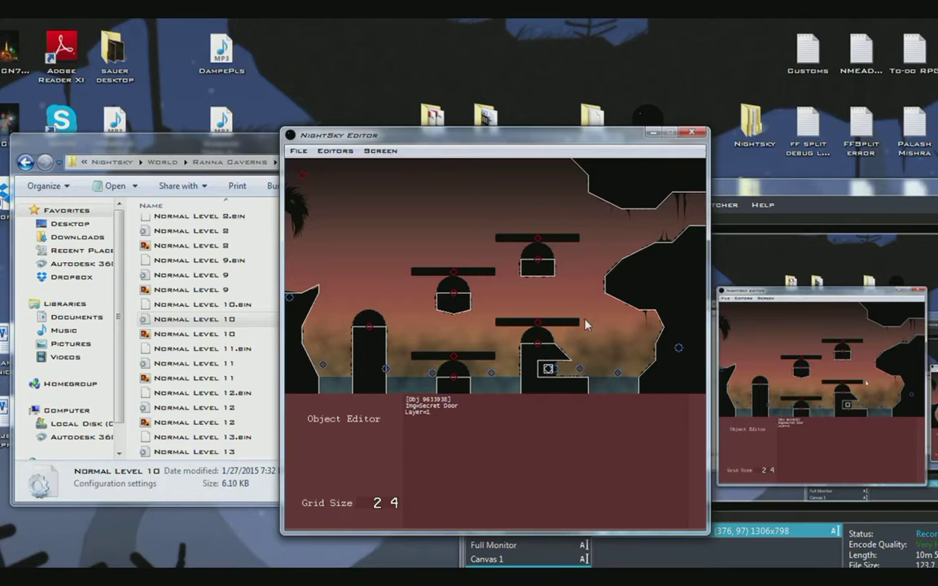
click(556, 366)
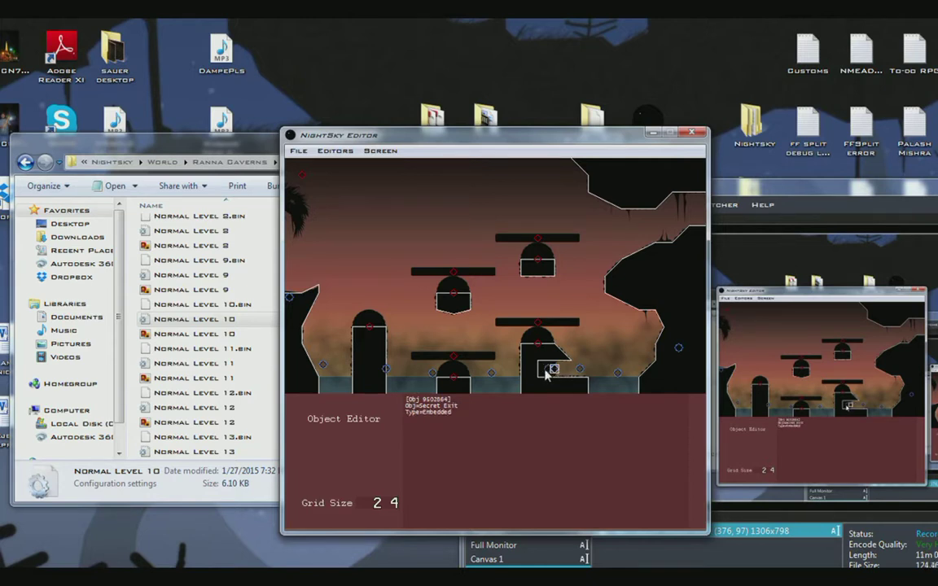
click(548, 369)
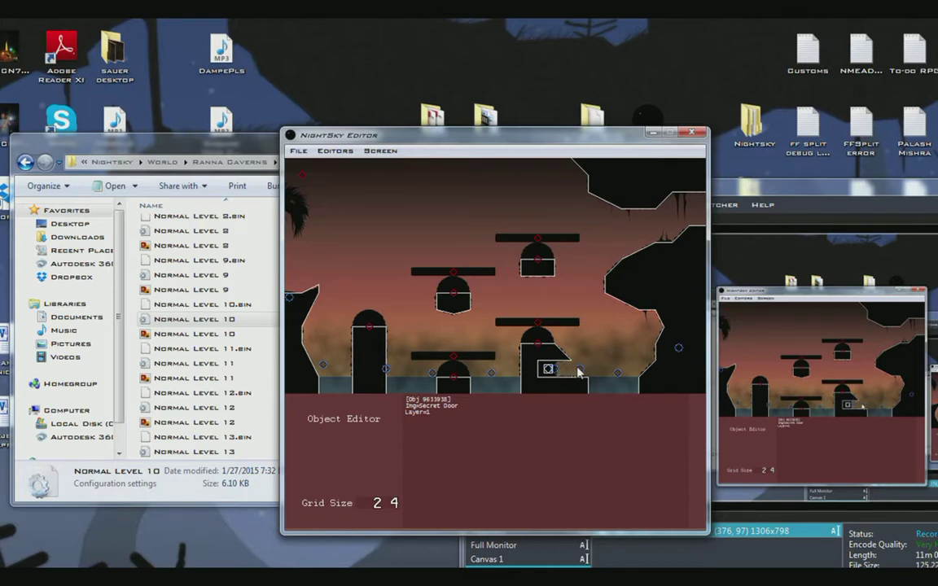
Step: Inspect the fog objects near the secret door and show the neighbouring screen with the palm tree
click(579, 370)
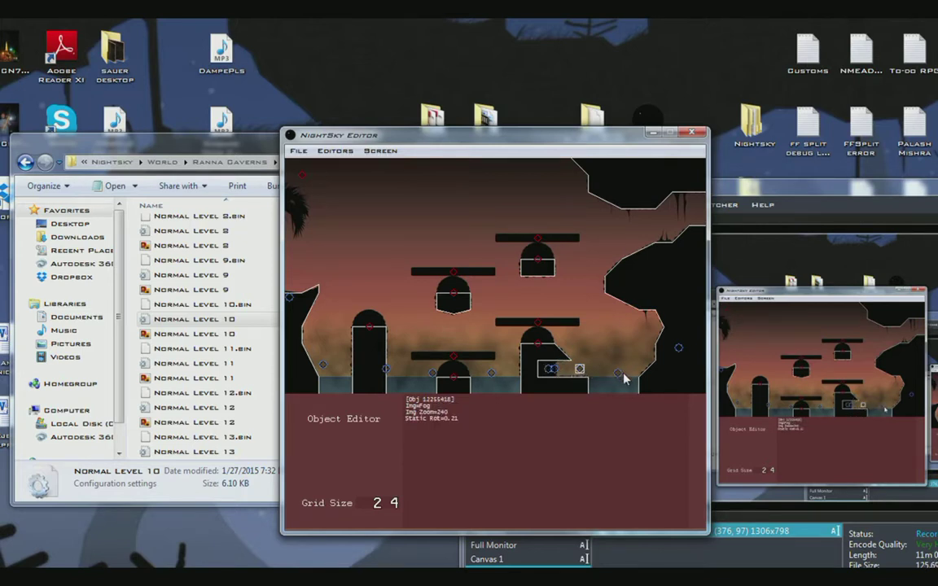
click(618, 373)
click(679, 351)
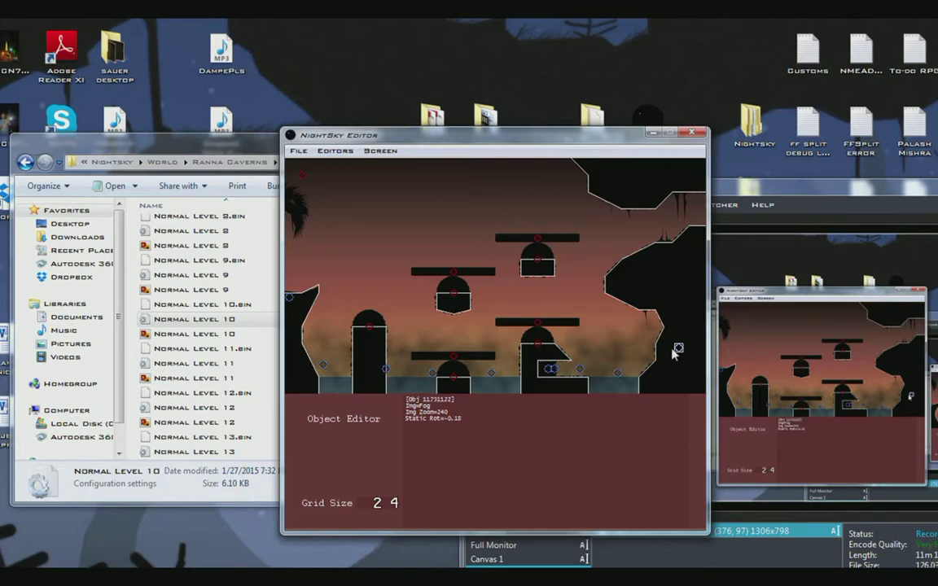
key(Left)
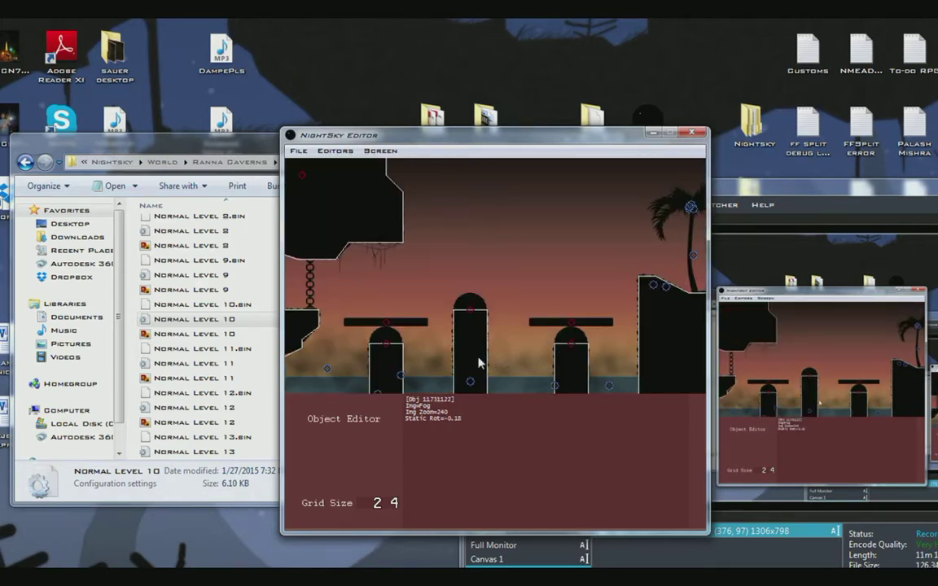
Step: Cycle through the level's three screens, check the available screen choices, and return to the left screen
key(Left)
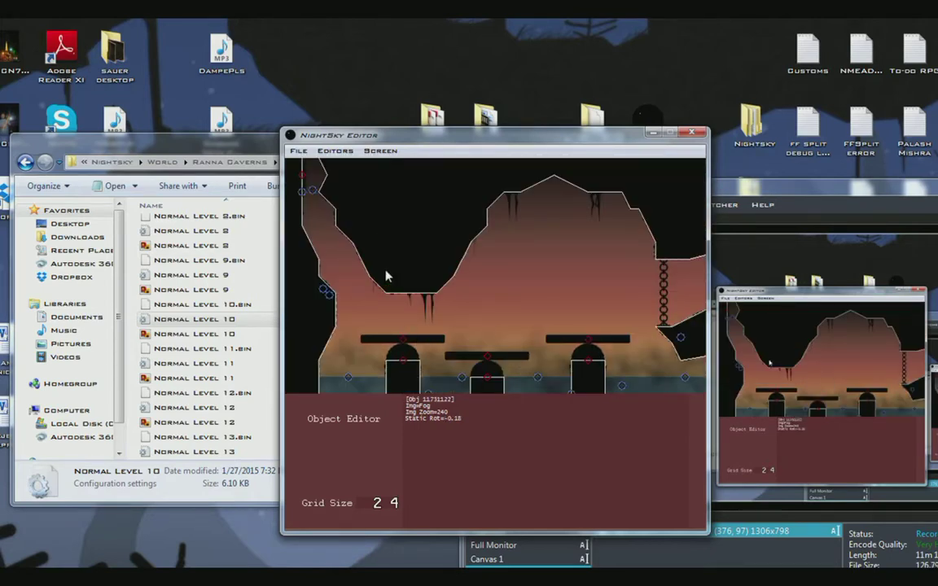
click(379, 151)
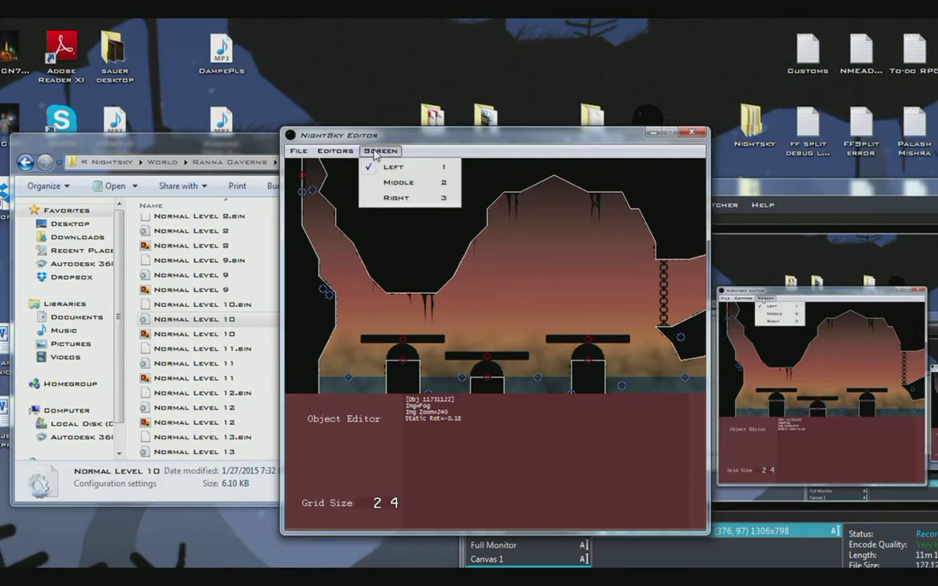
click(484, 144)
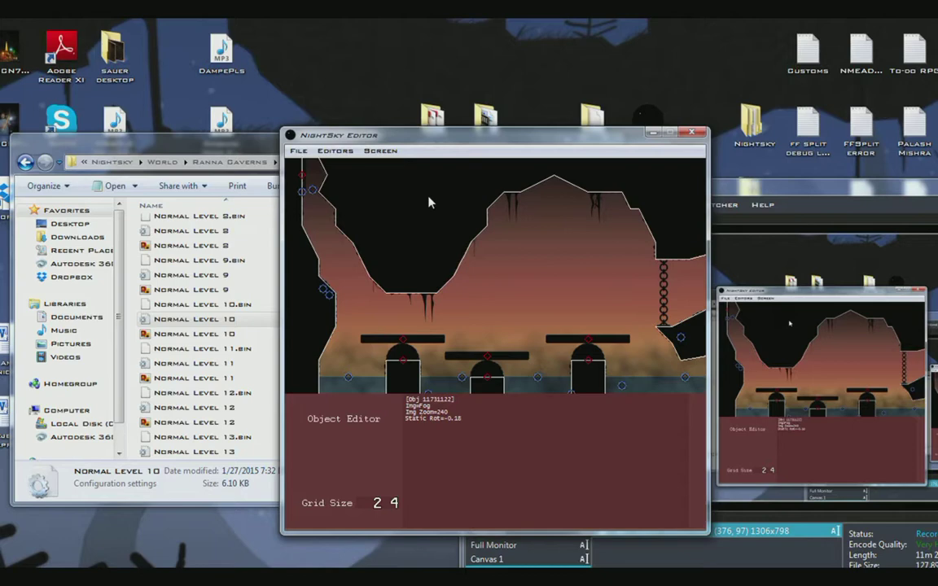
key(Tab)
key(Tab)
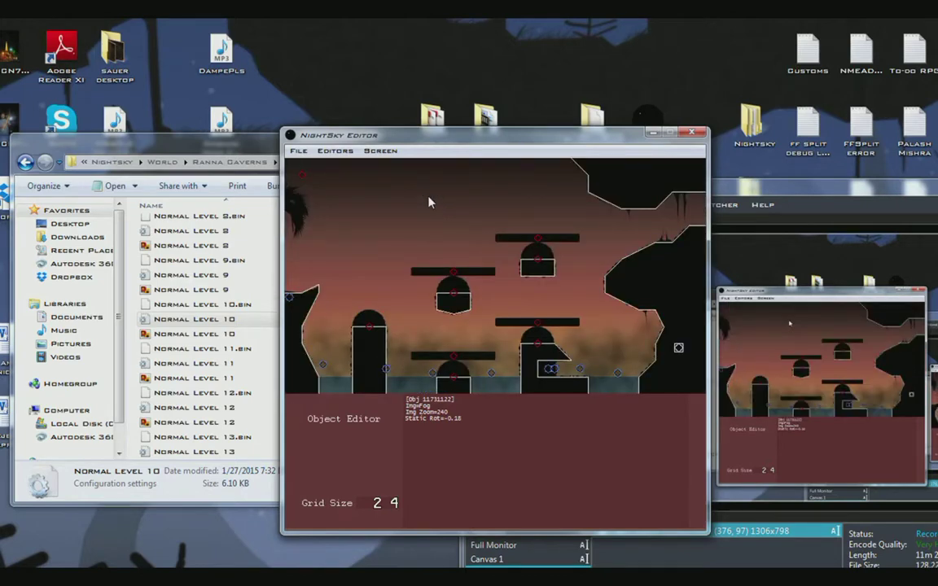
key(Tab)
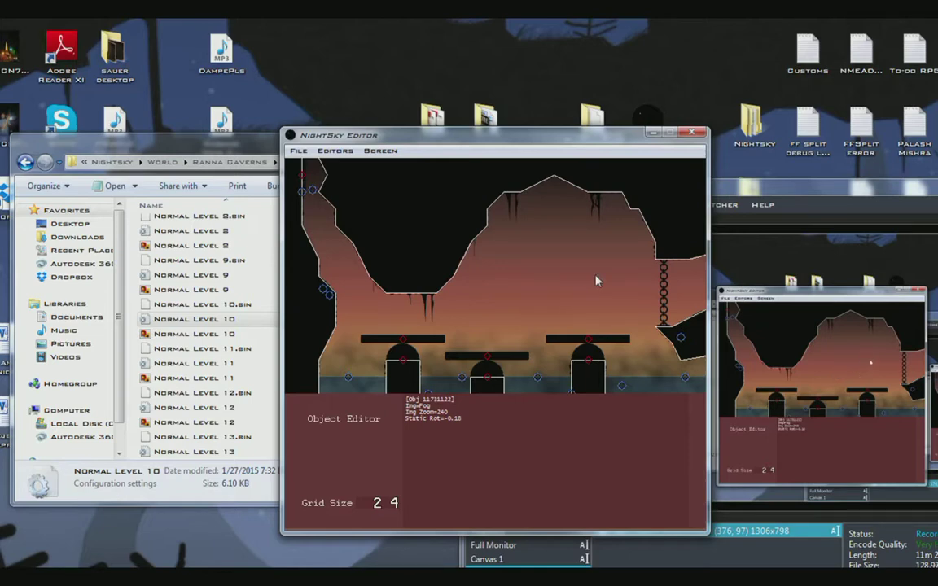
Step: Examine the chain-suspended rock and the empty area above the level's ceiling across the screen boundary
middle_drag(596, 280, 458, 269)
middle_drag(502, 231, 526, 234)
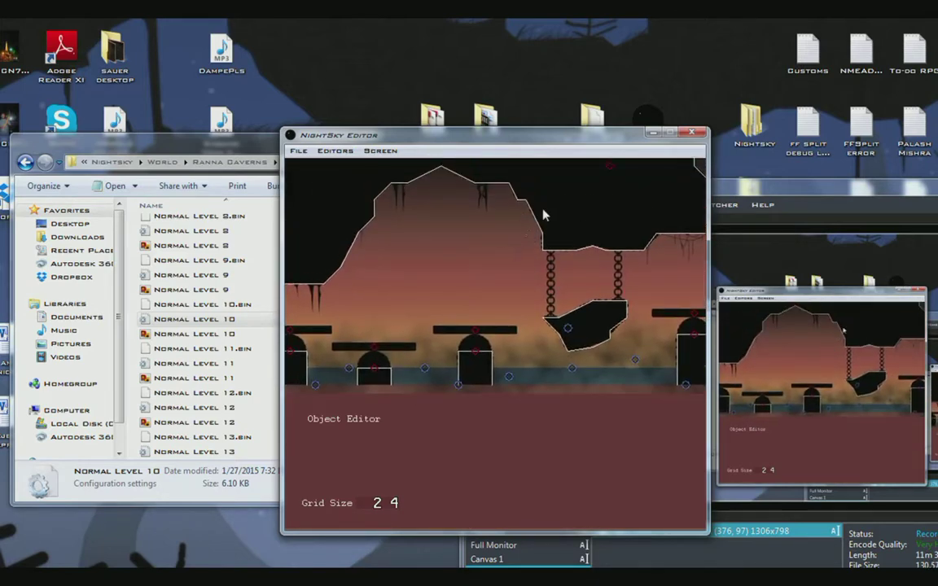
key(Tab)
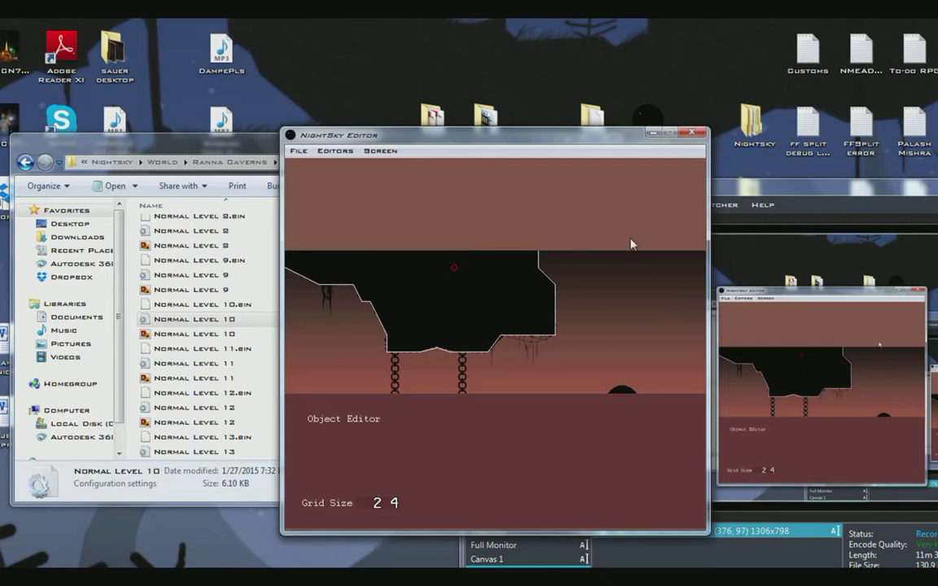
middle_drag(631, 243, 375, 249)
key(Tab)
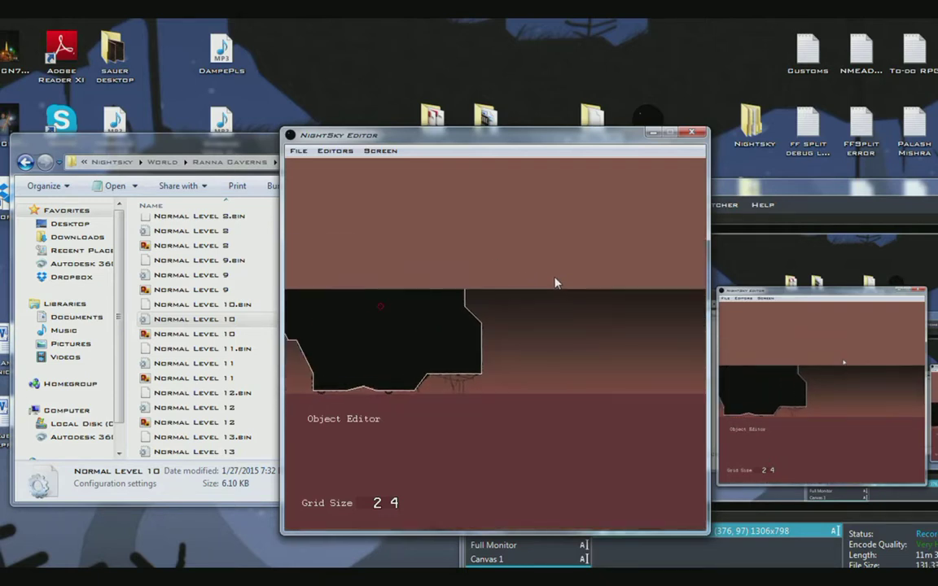
Step: Open the ceiling rock's collision path from the Physical Editor and try to raise its upper corner point beyond the level's edge
key(Tab)
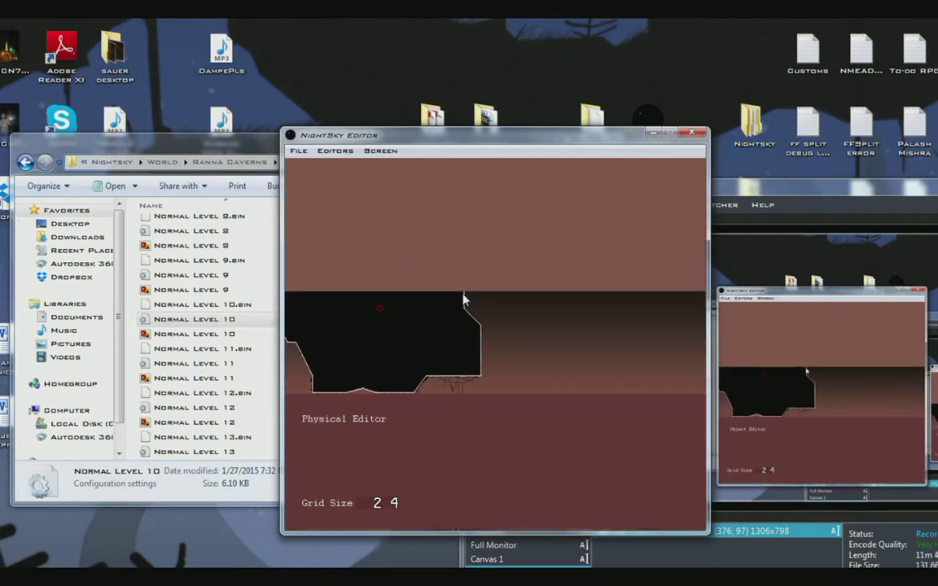
click(380, 308)
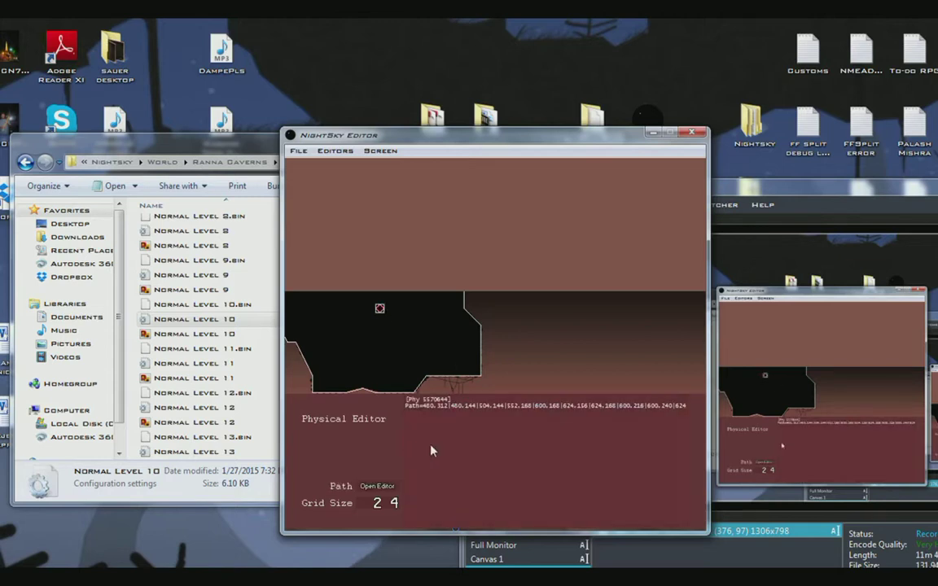
click(379, 486)
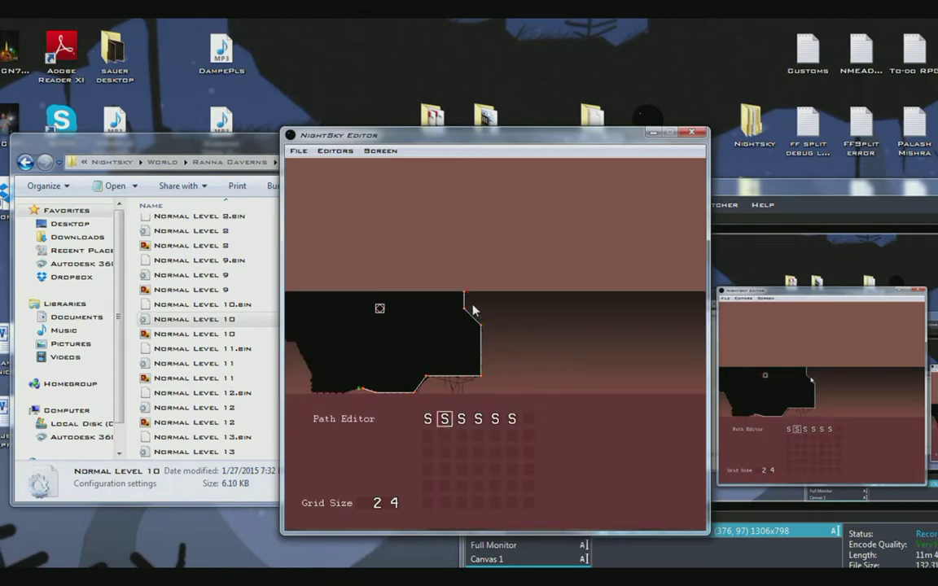
drag(465, 292, 469, 195)
key(Left)
key(Down)
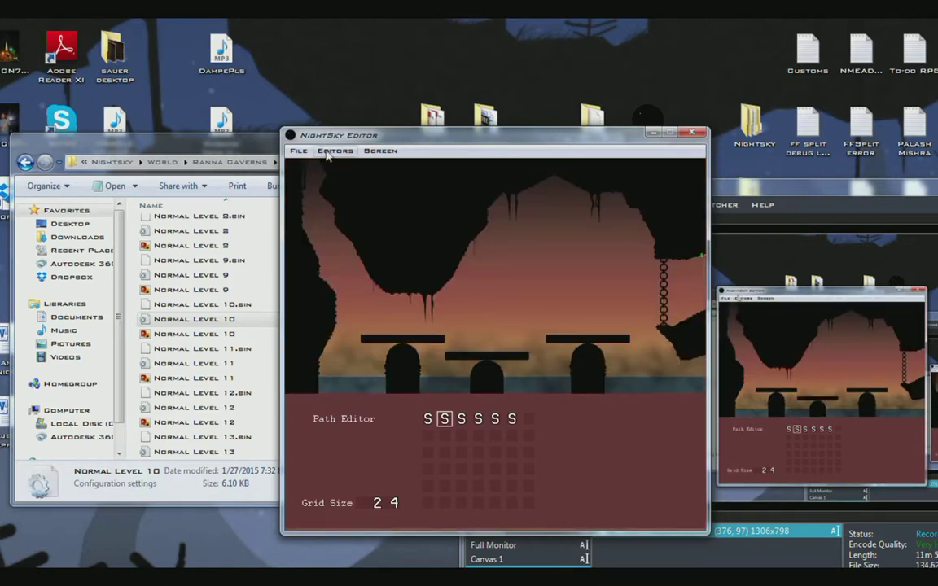
click(298, 151)
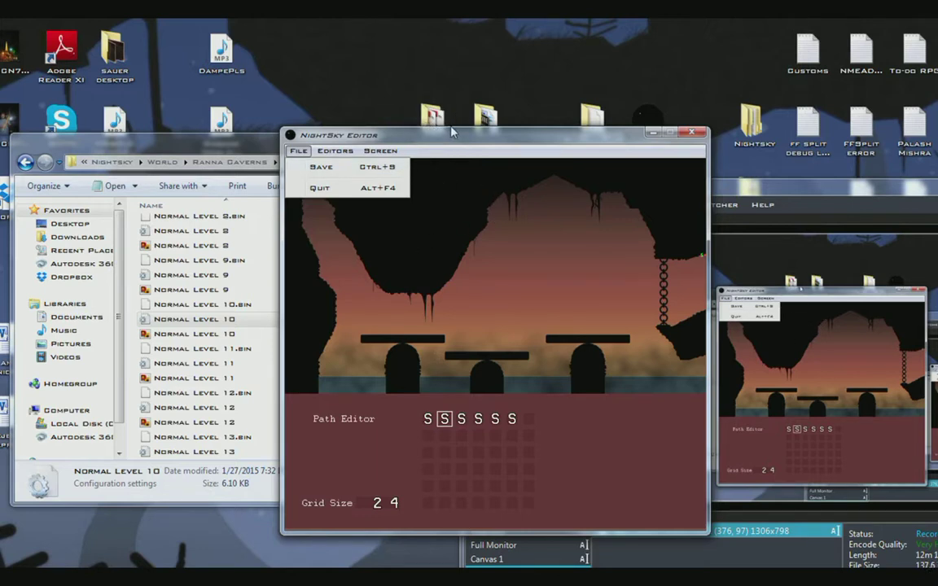
click(338, 153)
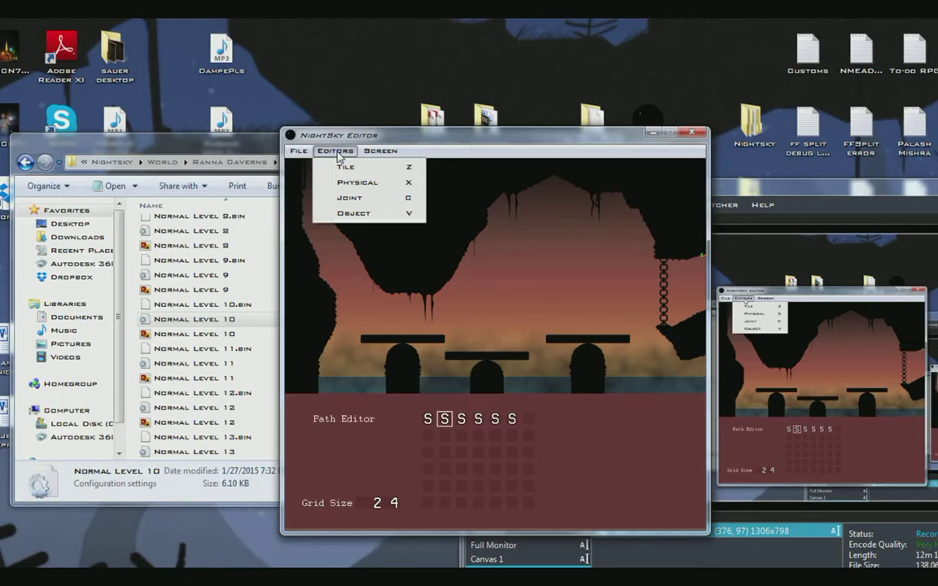
mouse_move(377, 153)
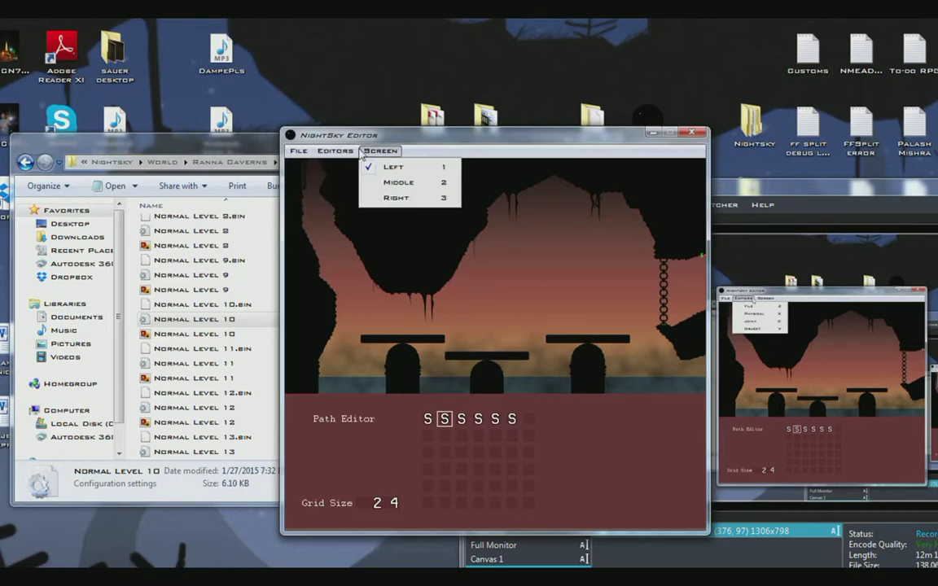
click(448, 136)
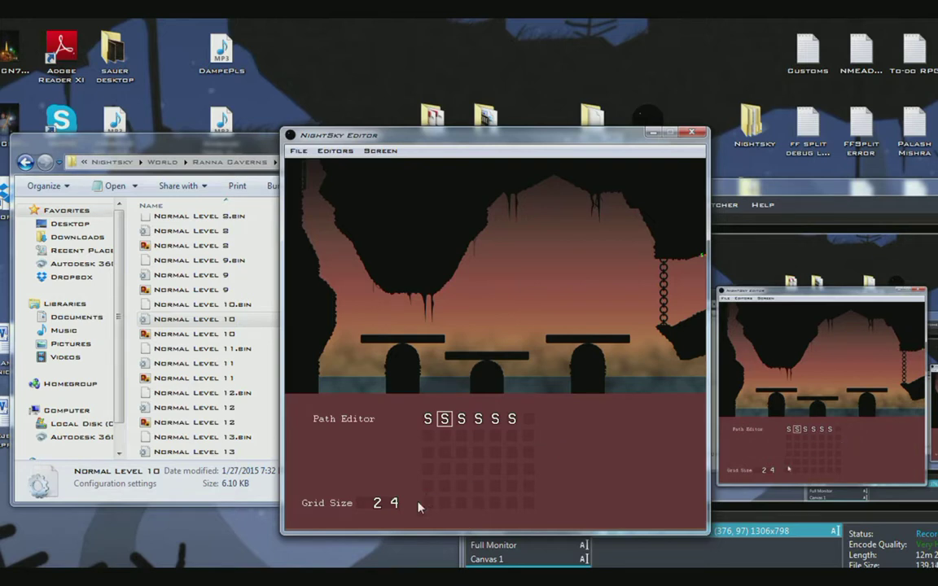
Step: Cycle through the level's screens in the Path Editor until the right screen with the floating pillars is shown
key(Down)
key(Down)
key(Down)
key(Up)
scroll(387, 502, up, 2)
key(Left)
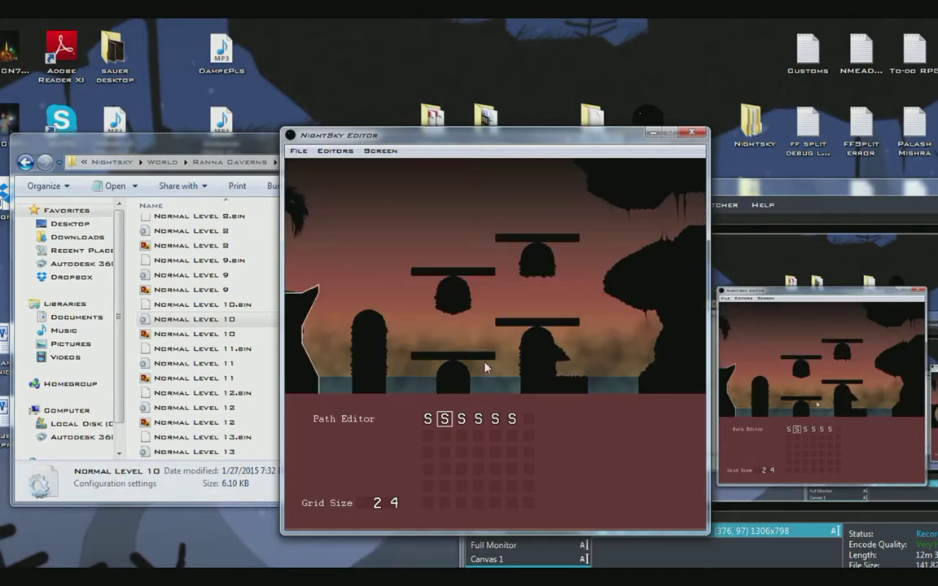
Step: Switch to the Tile Editor, show the tileset page with the diamonds and chains, and look through the level's screens
key(F1)
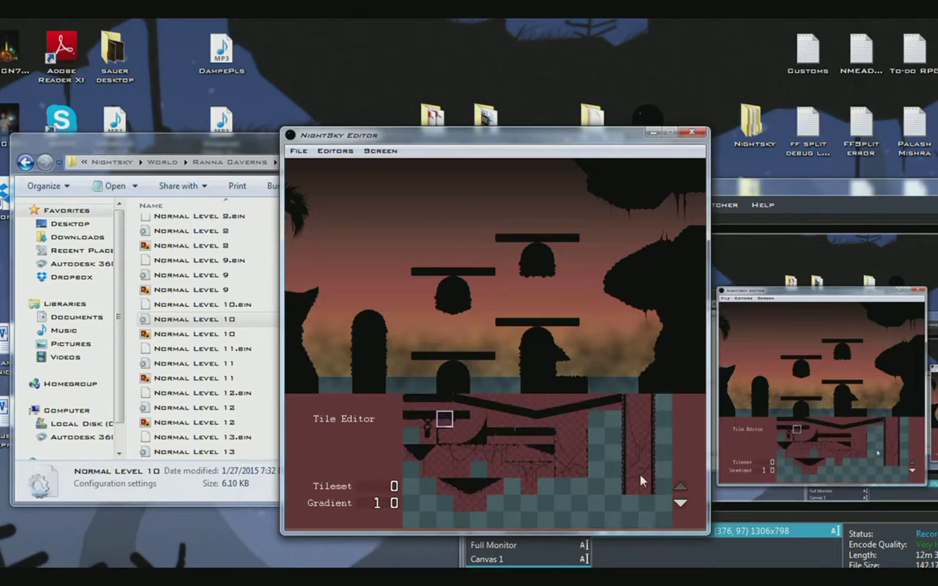
click(679, 486)
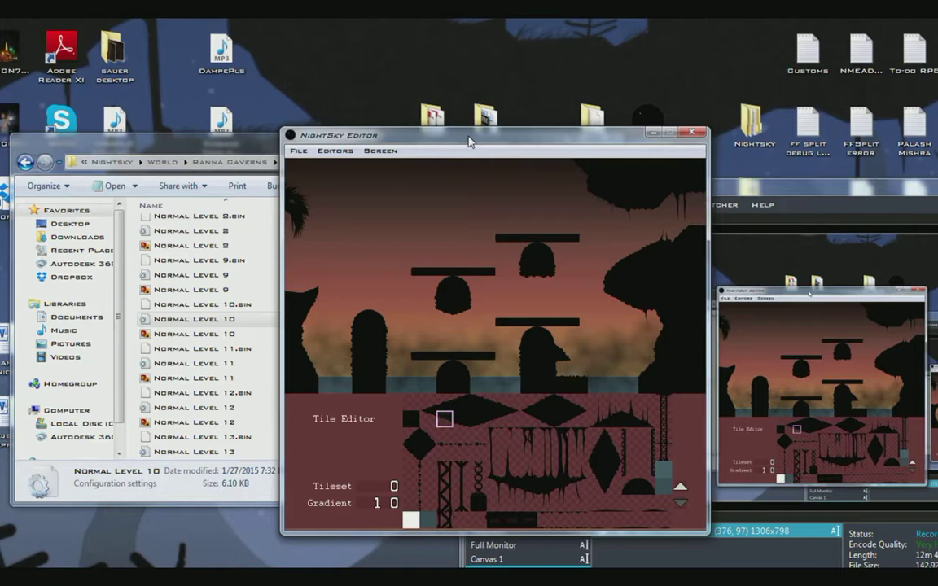
drag(468, 142, 476, 169)
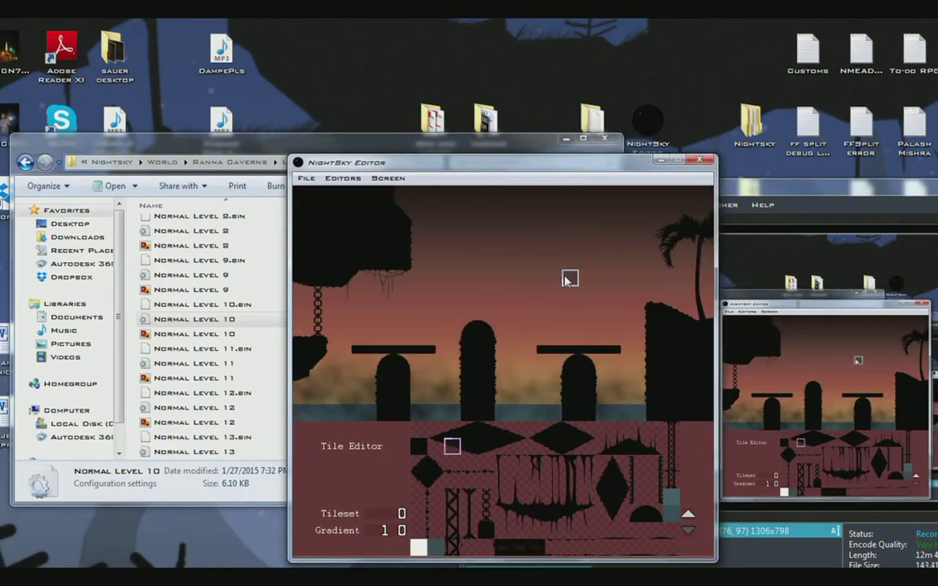
key(Left)
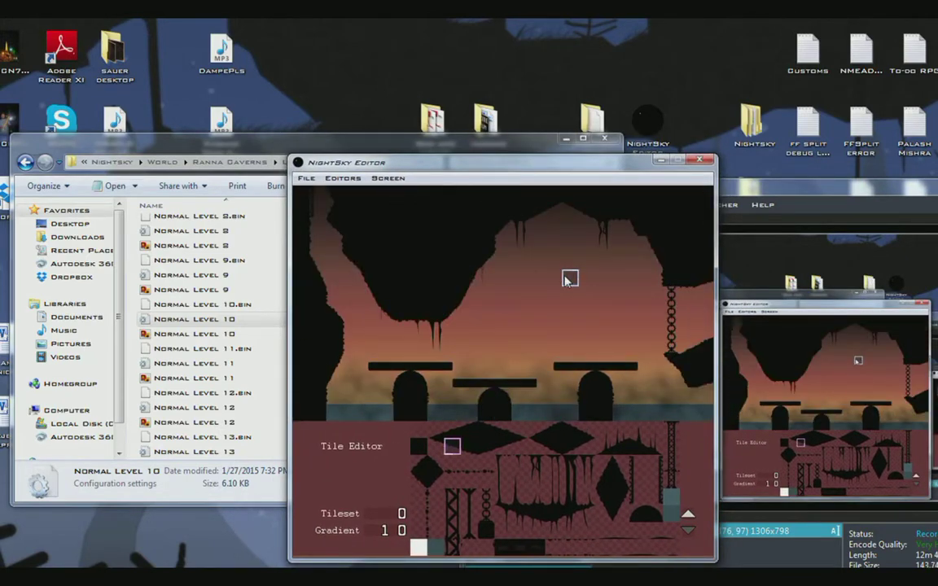
key(Left)
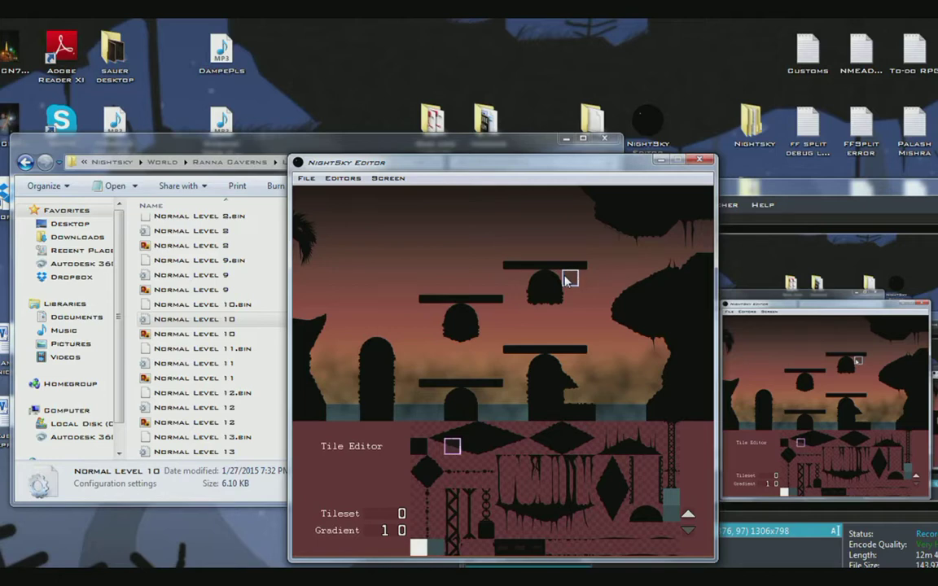